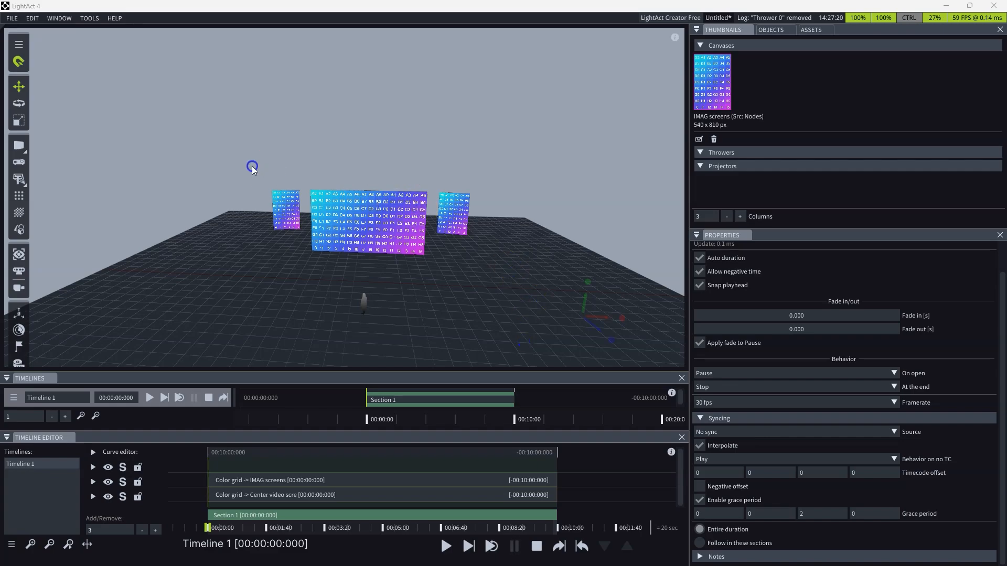
Step: Switch from the canvas thumbnails to the project's assets list
left_click_drag(251, 164, 476, 271)
left_click(439, 315)
left_click(388, 295)
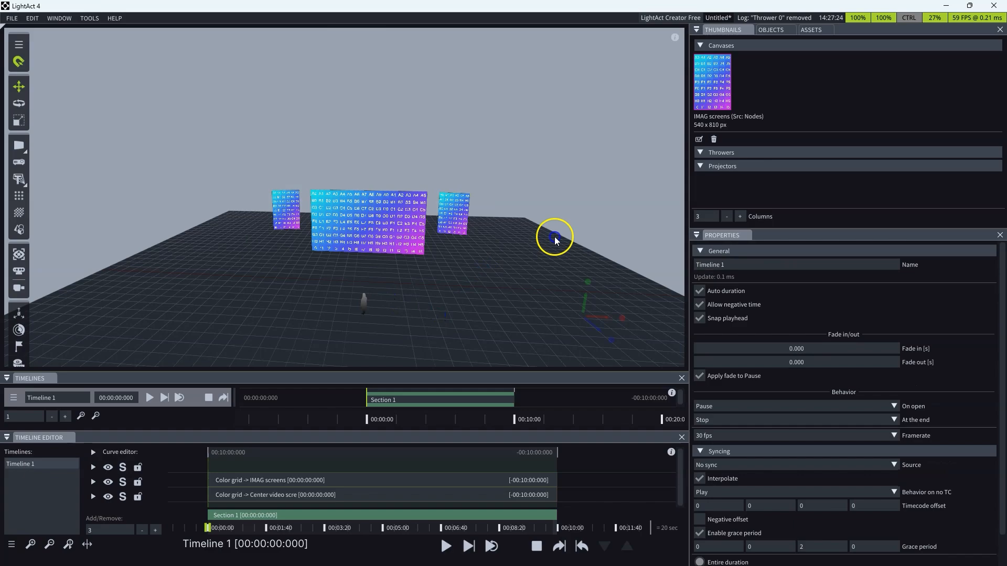
left_click(815, 30)
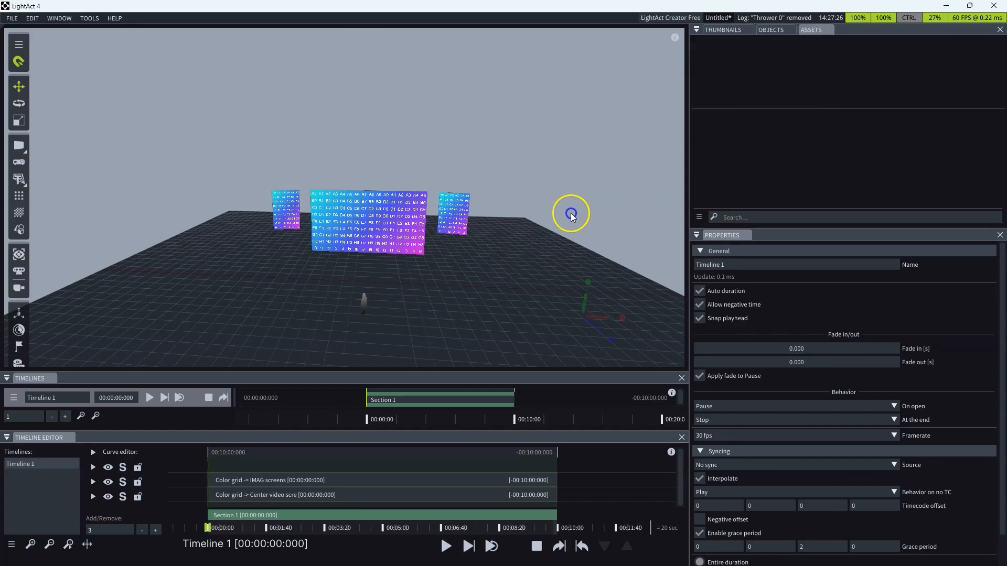
left_click(414, 337)
Step: Open the Index manager, view its video collection slots, and close it again
left_click(59, 18)
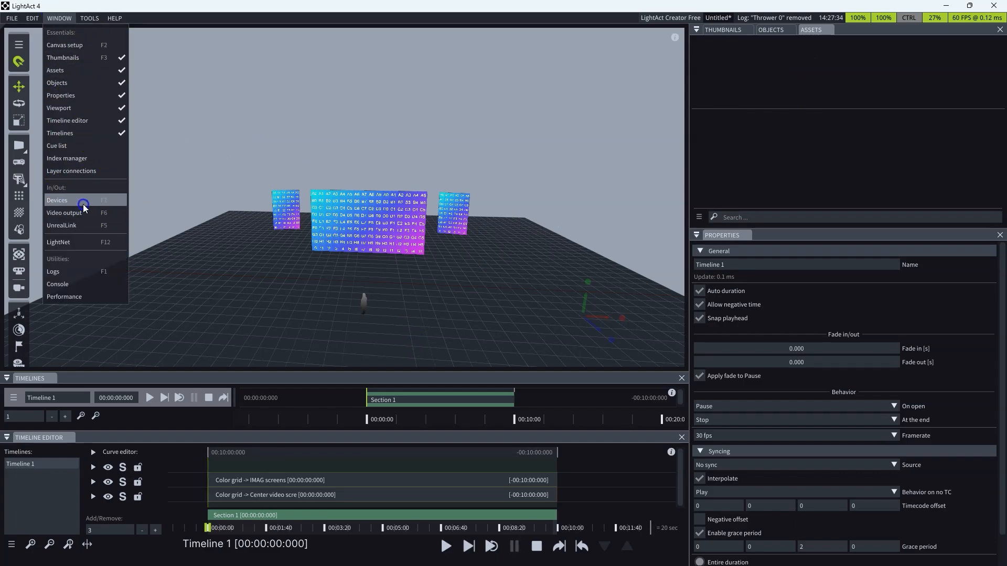
left_click(82, 159)
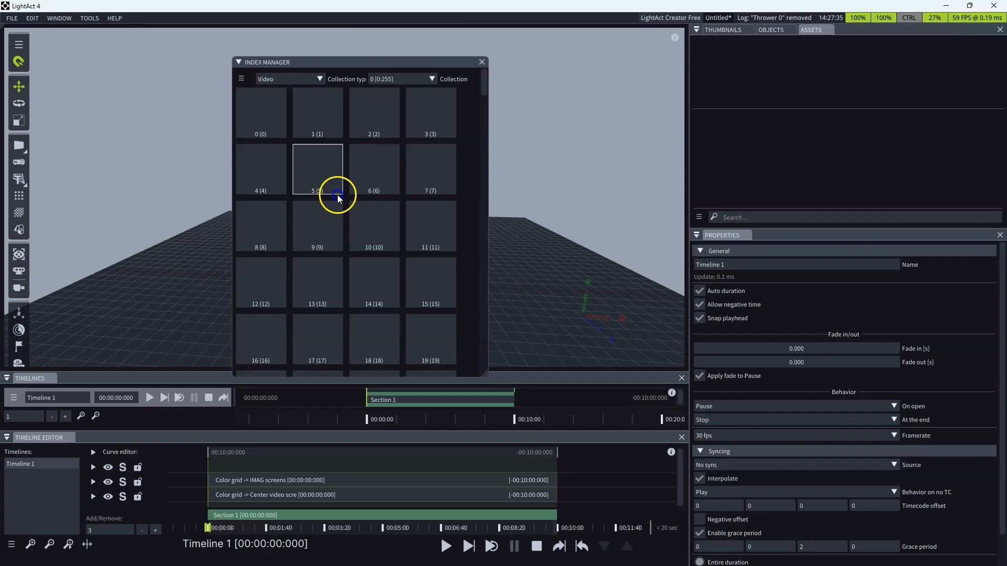
left_click(483, 64)
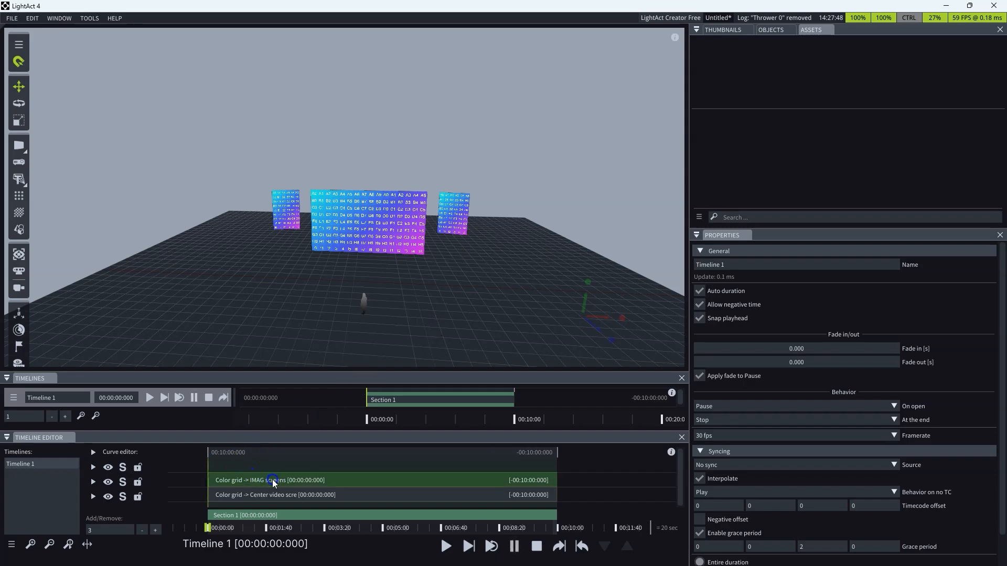
left_click(90, 18)
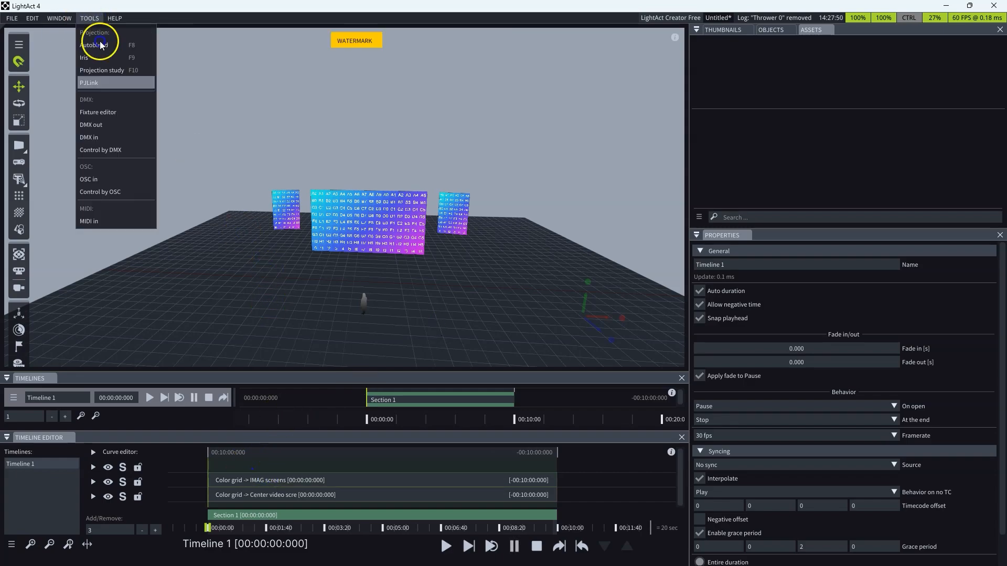
left_click(350, 294)
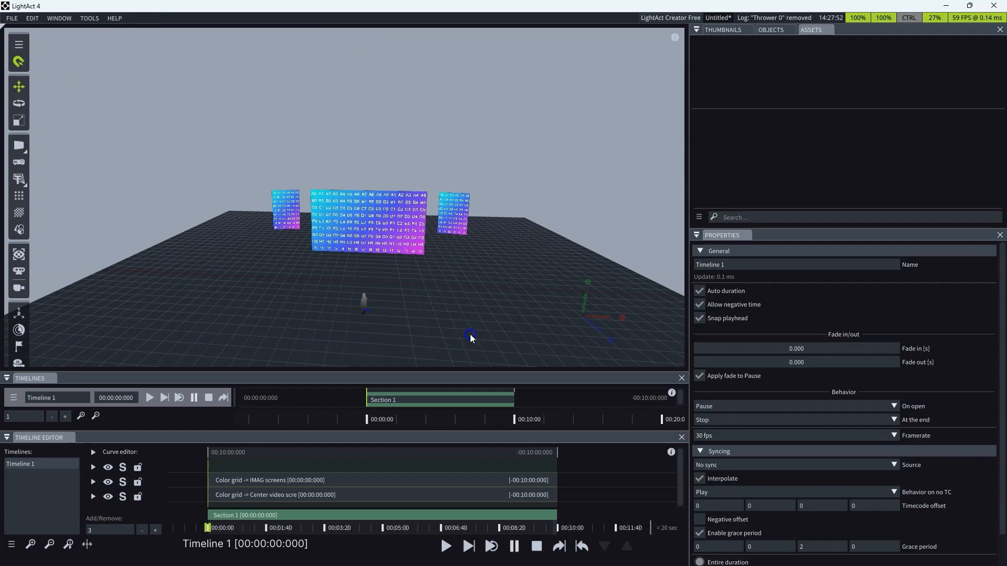
middle_click_drag(471, 335, 441, 334)
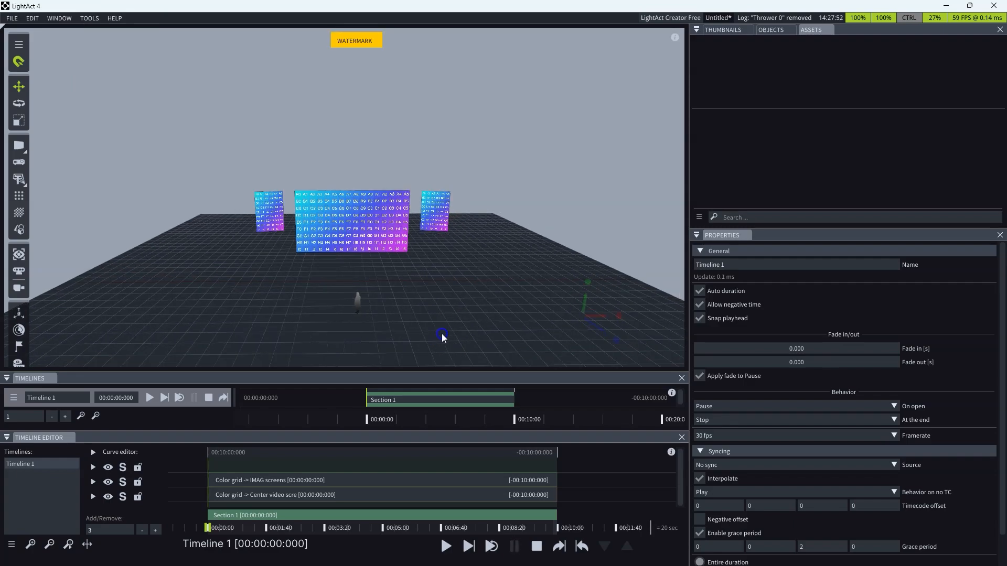
Step: Add a Gradient layer at the start of the empty upper track of Timeline 1
right_click(199, 469)
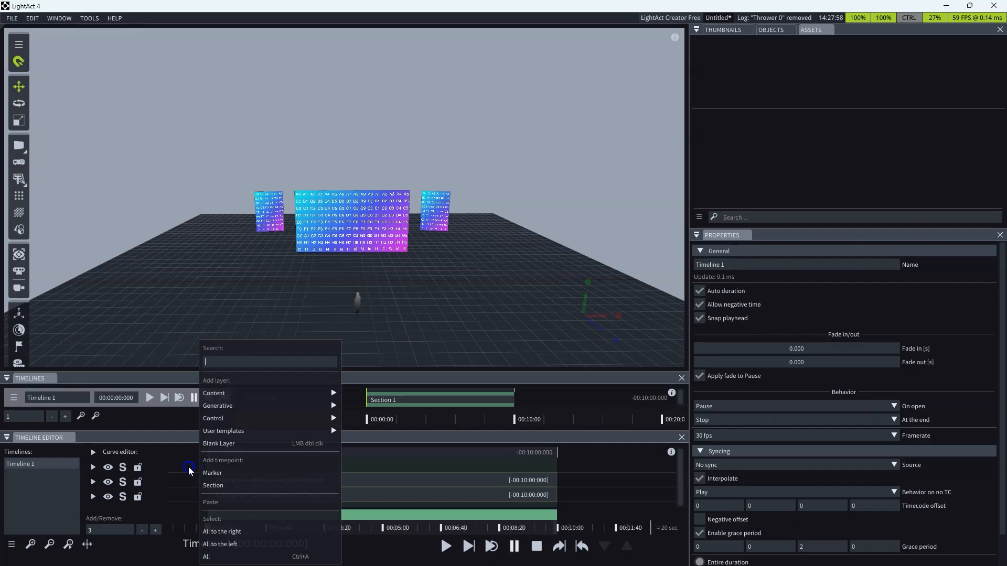
mouse_move(230, 394)
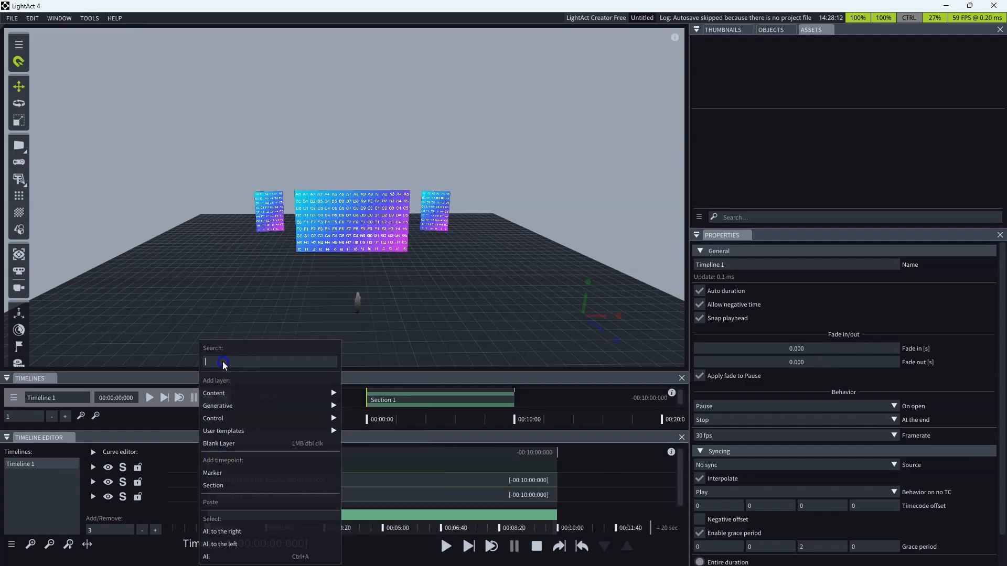
right_click(217, 471)
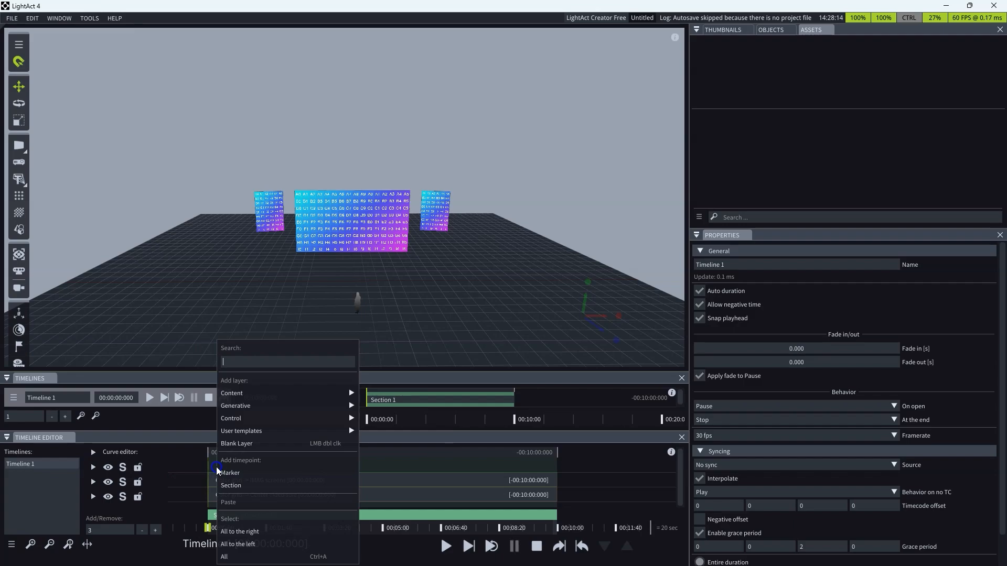
type("gradi")
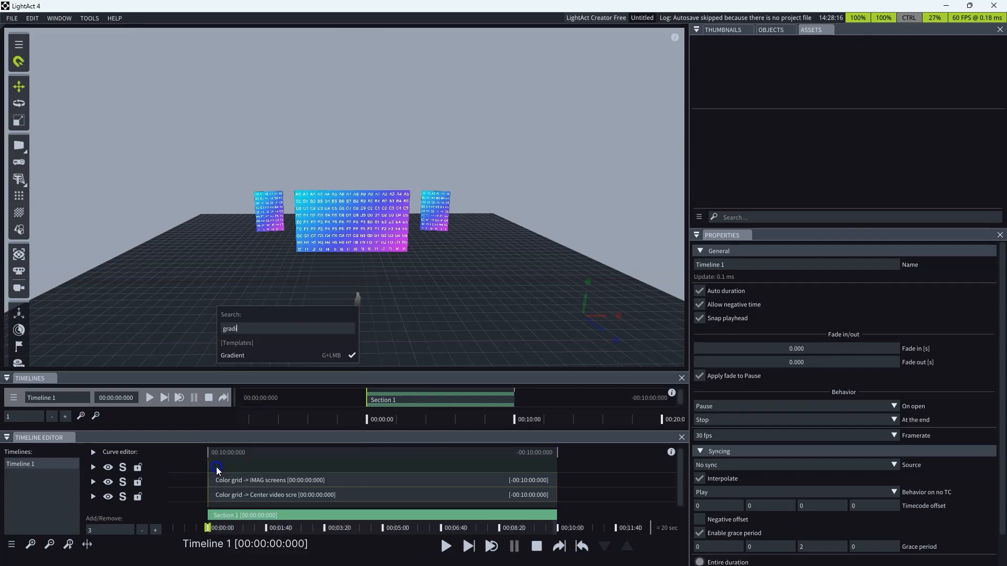
left_click(247, 356)
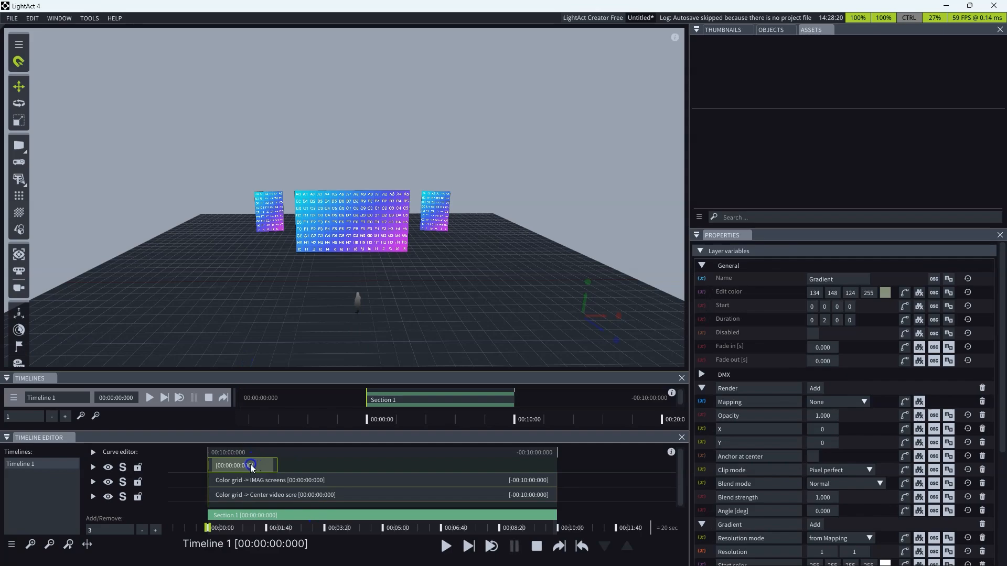
Step: Place a new thrower on the stage floor in front of the center video screen
left_click(337, 289)
left_click_drag(18, 179, 331, 304)
left_click(336, 342)
left_click(340, 324)
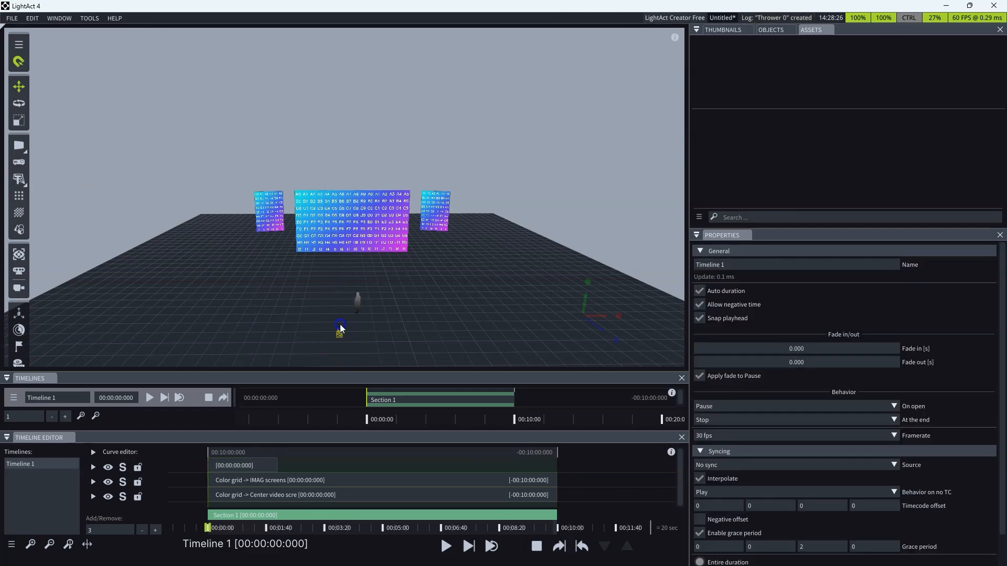
Step: Raise the new thrower vertically to a height of about 4.4 above the stage floor and deselect it
left_click(339, 334)
left_click(336, 335)
left_click_drag(339, 335, 340, 236)
left_click(420, 308)
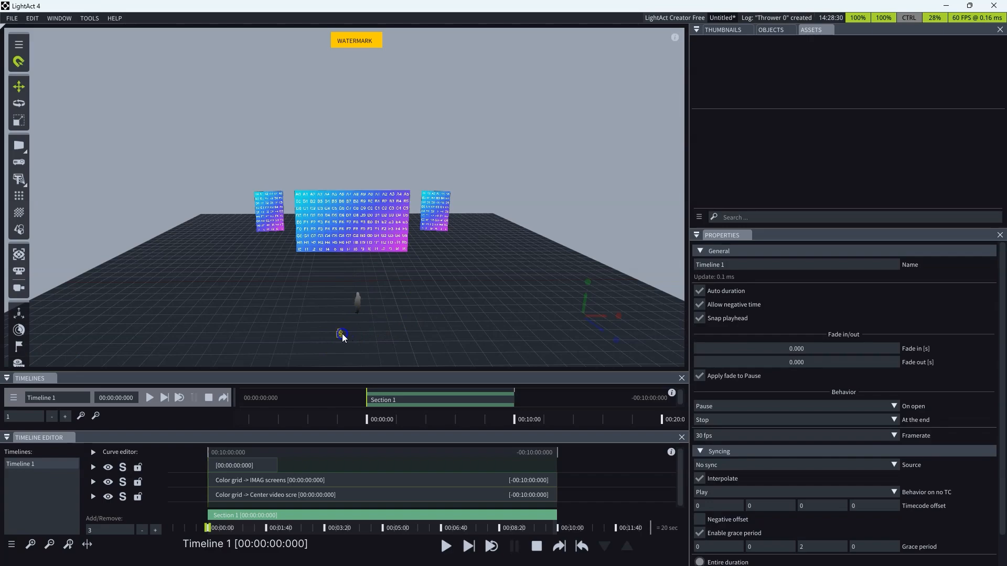
left_click(341, 334)
left_click_drag(339, 318, 338, 264)
left_click(441, 350)
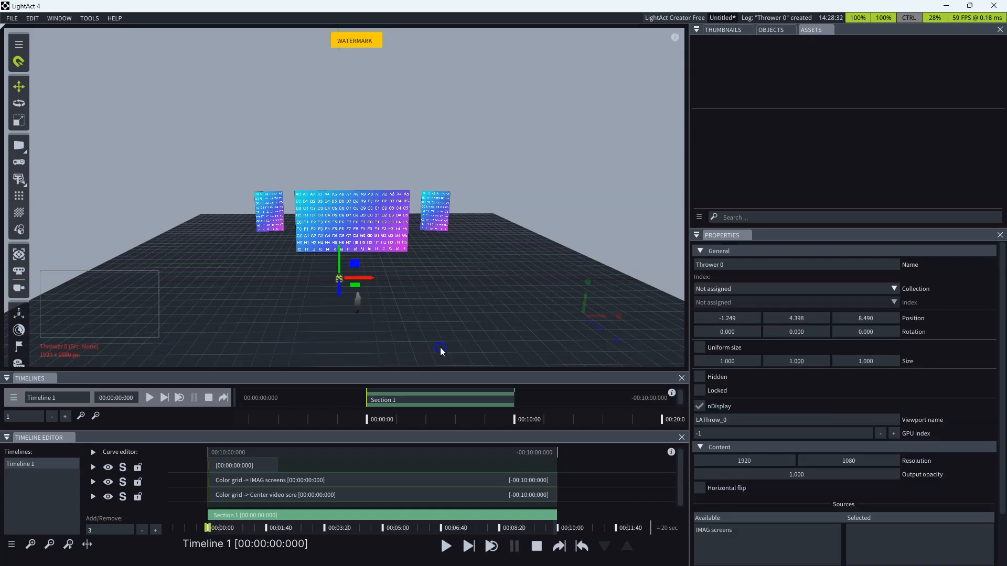
Step: Map the Gradient layer to the Center video screen
left_click(254, 466)
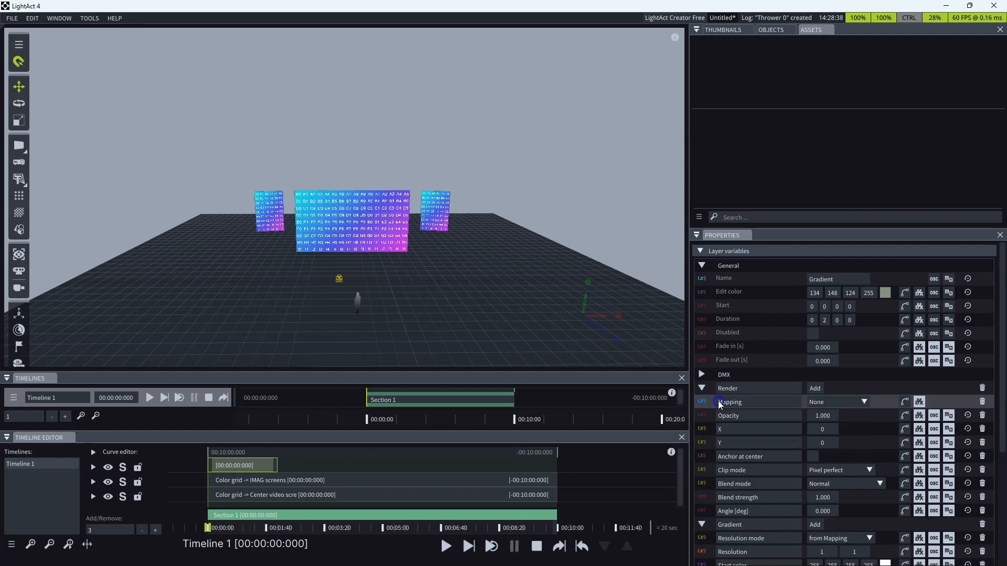
left_click(854, 403)
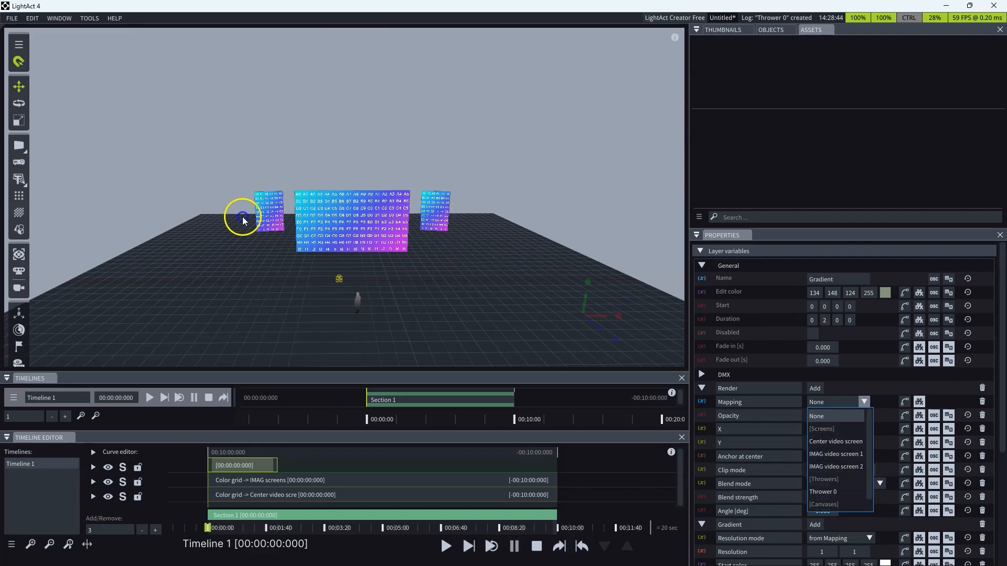
left_click(842, 442)
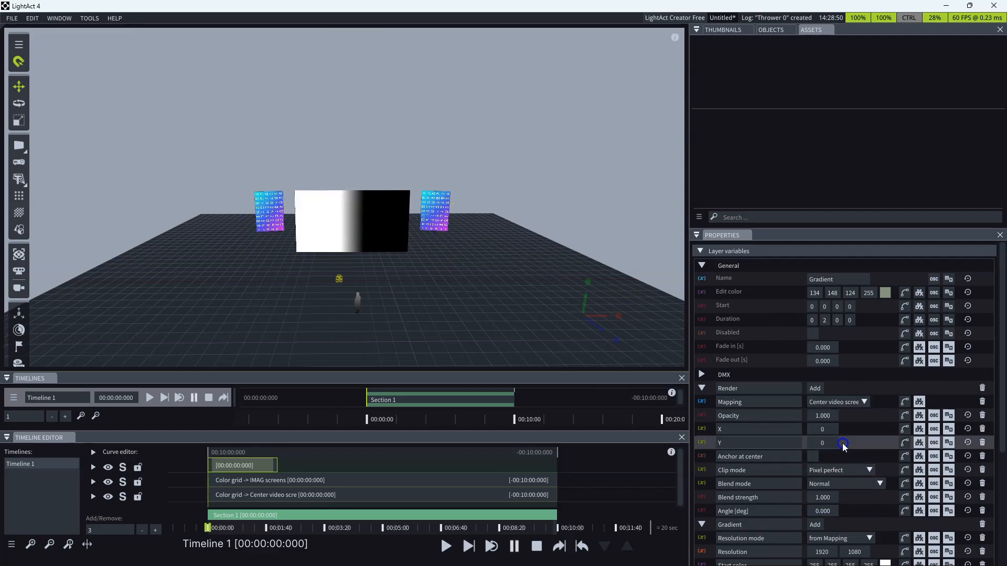
Step: Switch the Gradient layer's mapping to IMAG video screen 1 and then to IMAG video screen 2
left_click(841, 402)
left_click(839, 454)
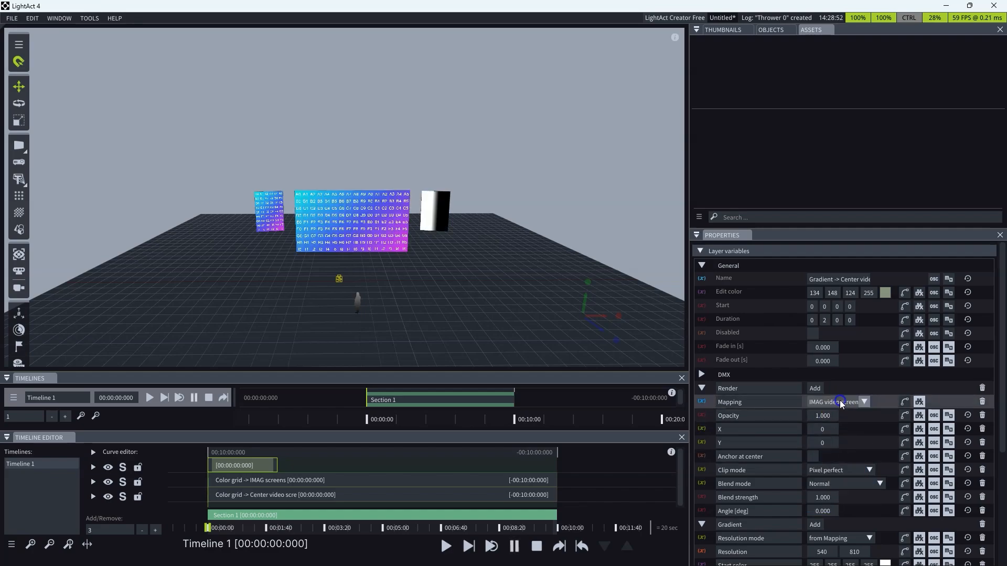
left_click(839, 402)
left_click(828, 469)
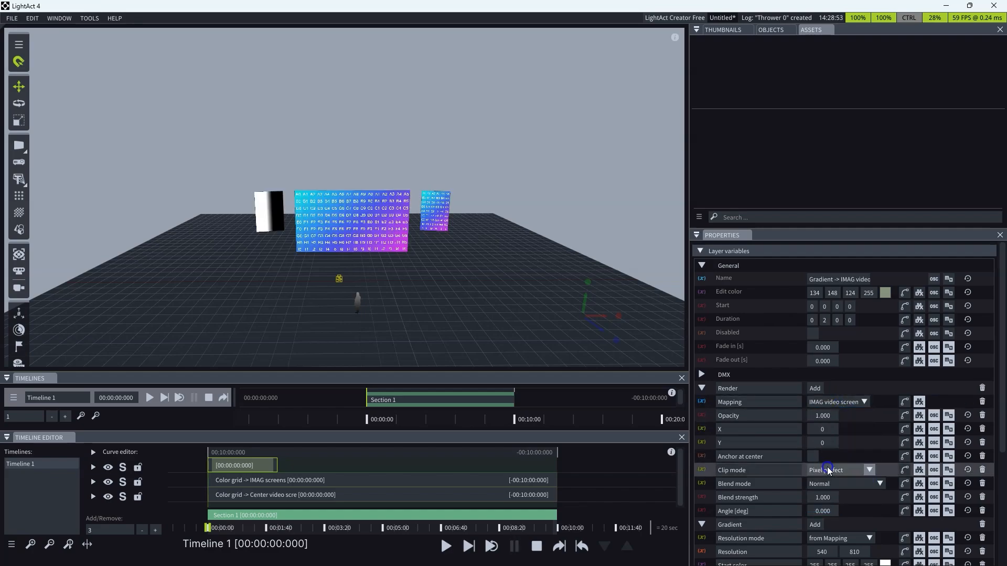
Step: Try Thrower 0 as the Gradient layer's mapping, then set the mapping to the IMAG screens canvas
left_click(836, 402)
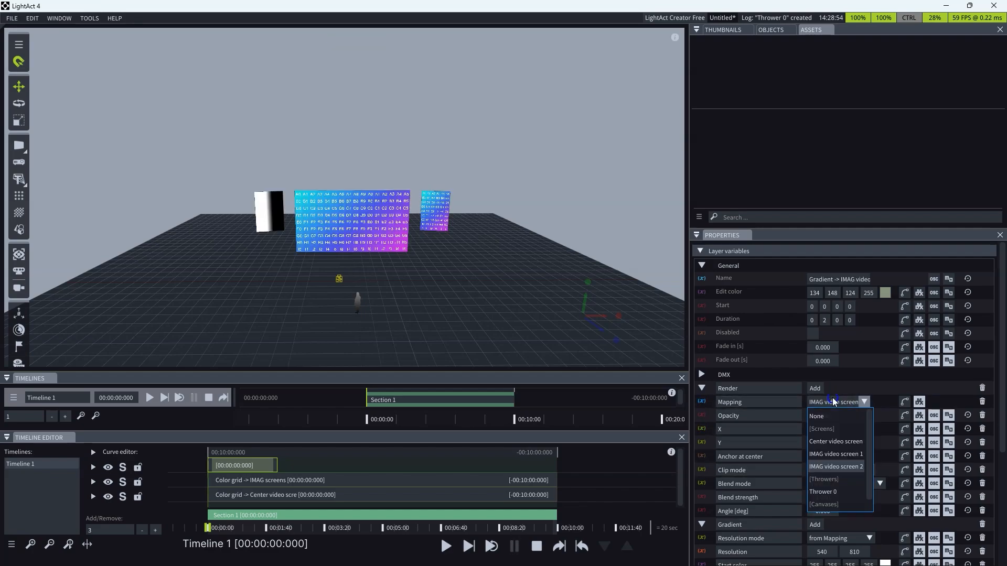
left_click(832, 493)
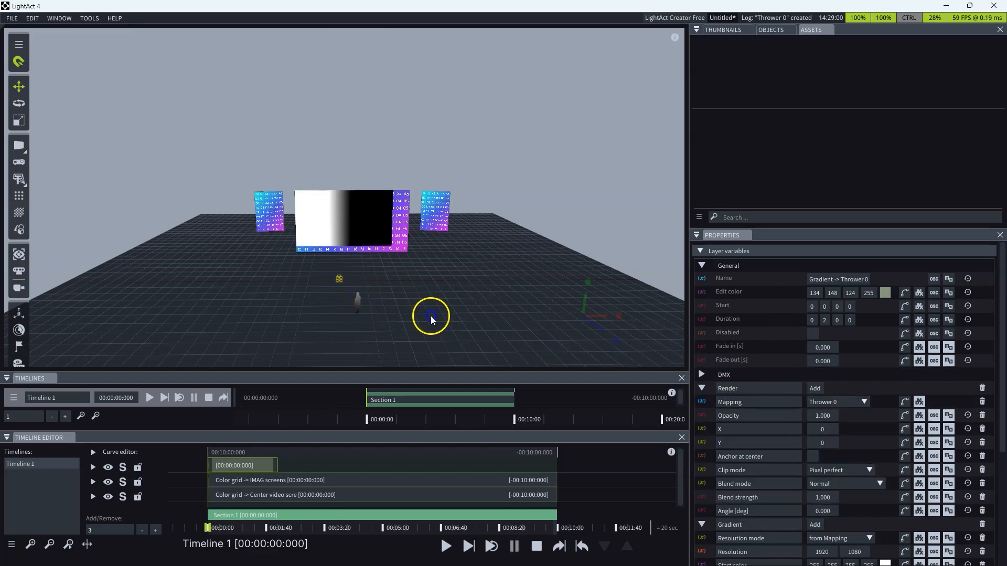
left_click(843, 401)
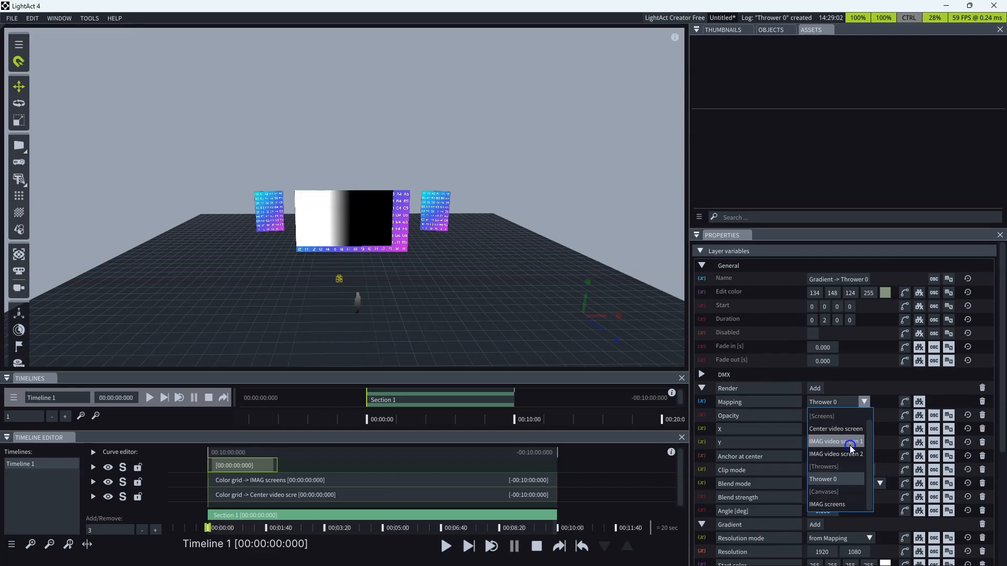
left_click(831, 505)
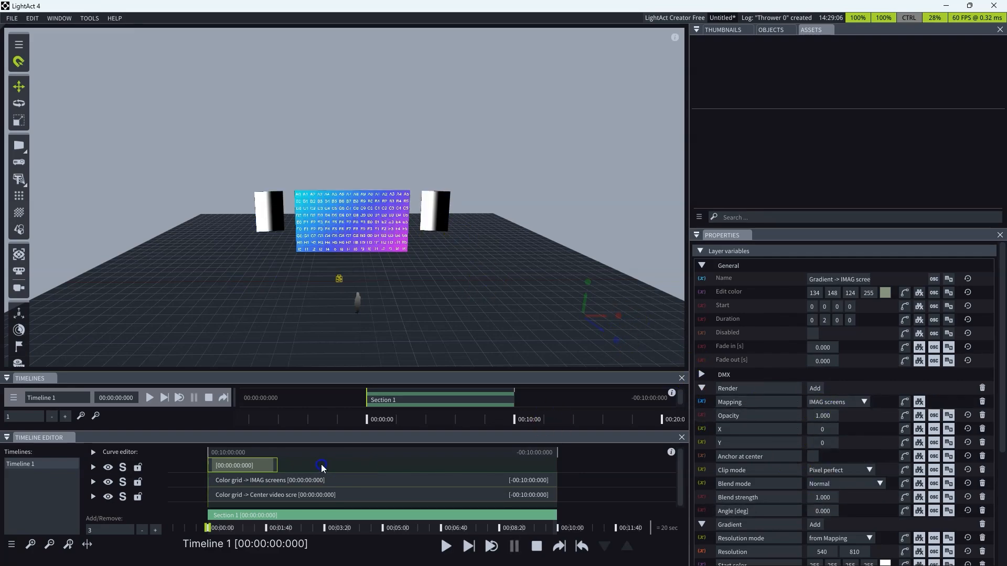
Step: Enlarge the Timelines and Timeline Editor areas and expand the curve editor
left_click_drag(312, 372, 318, 328)
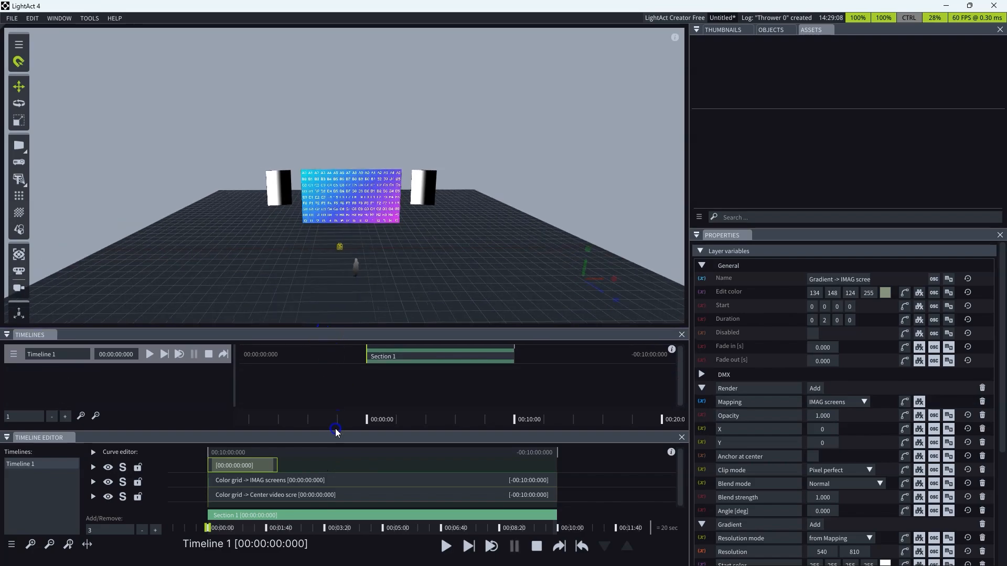
left_click_drag(336, 432, 336, 395)
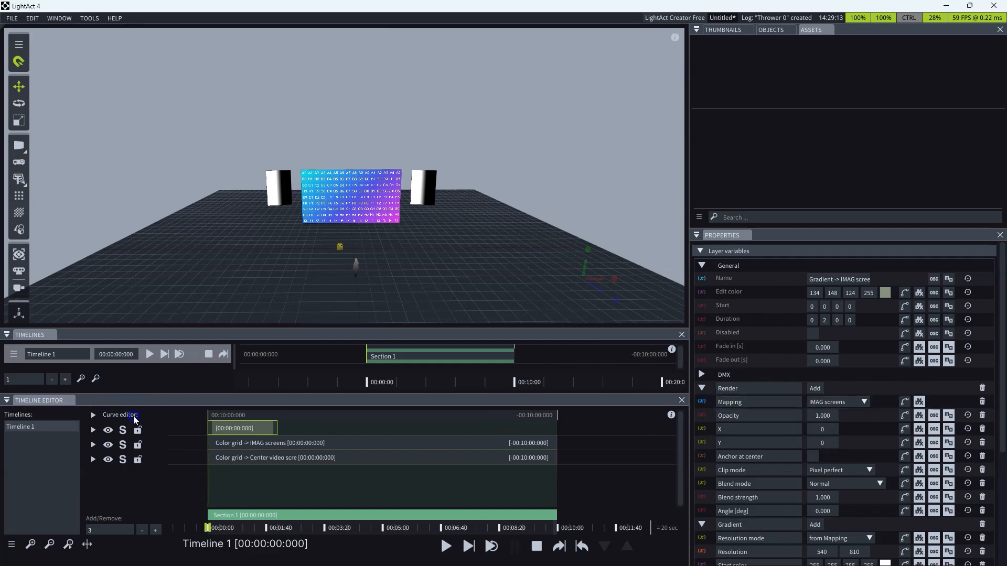
left_click(93, 415)
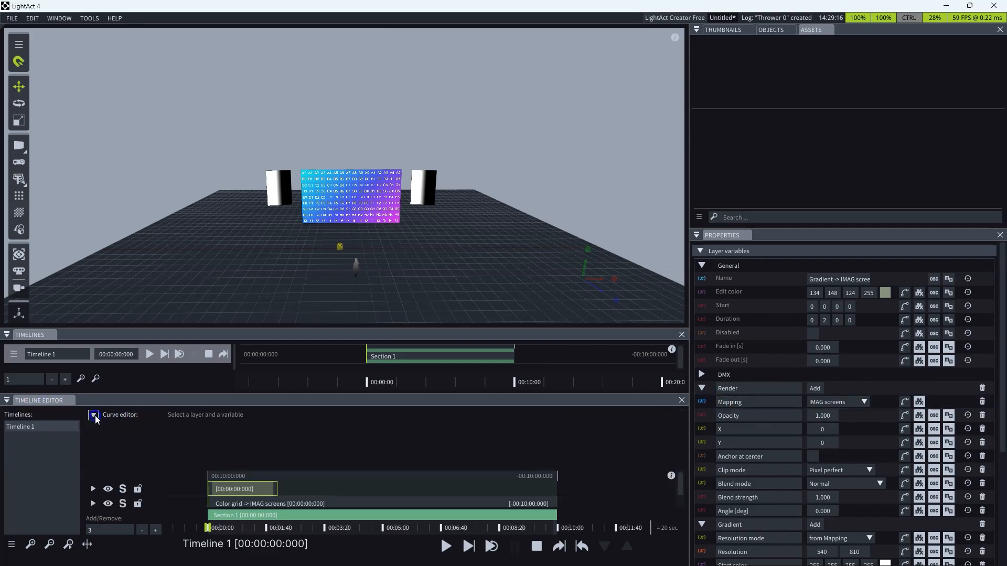
Step: Try curve control on the Gradient layer's Mapping variable, turn it off again, and collapse the curve editor
left_click(770, 434)
left_click(904, 402)
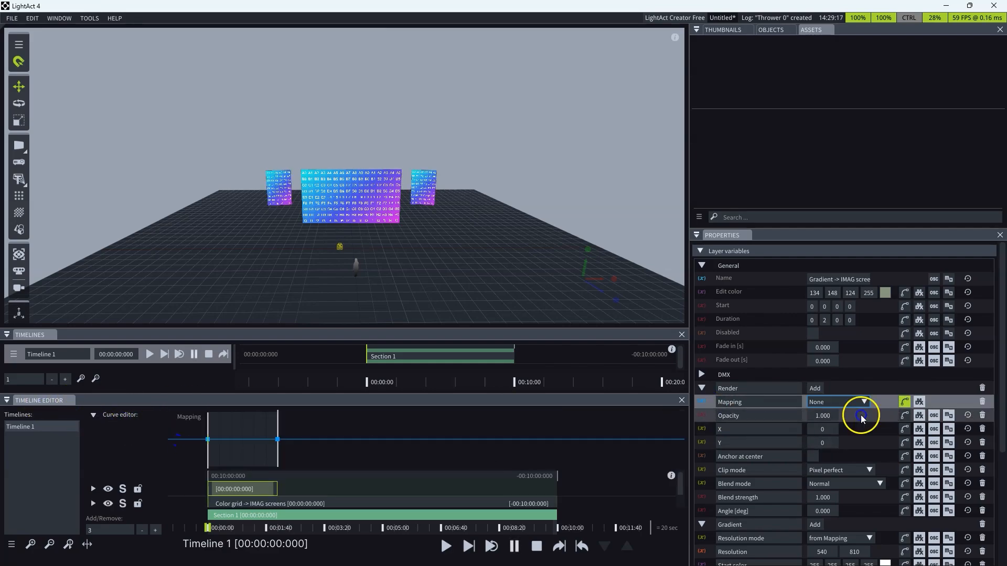
right_click(242, 439)
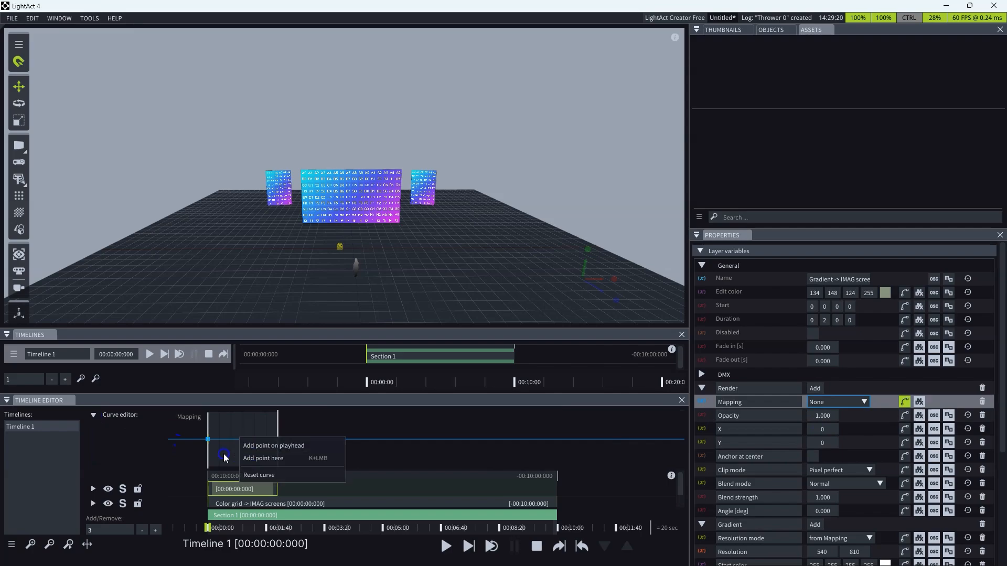
left_click(93, 415)
left_click(93, 415)
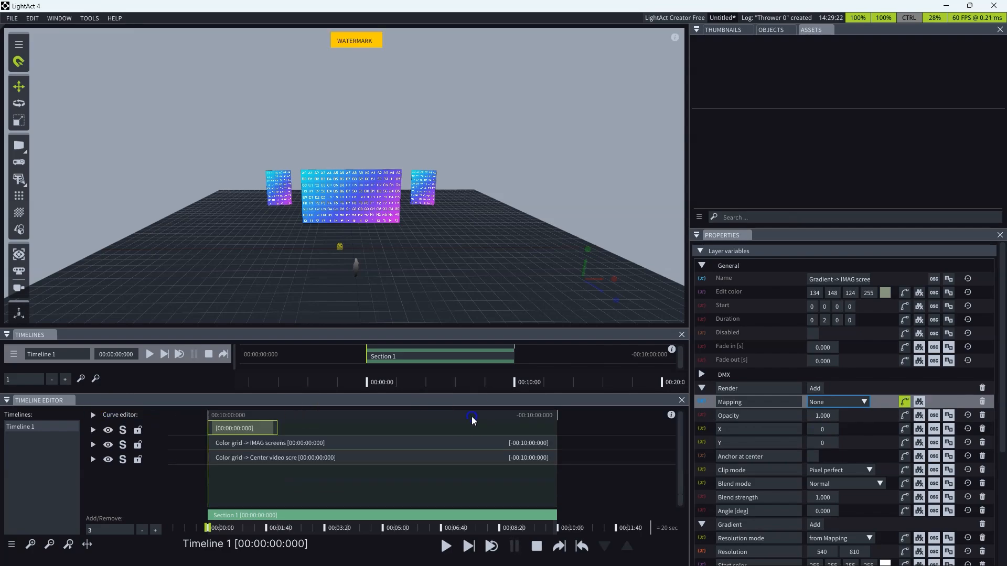
left_click(920, 402)
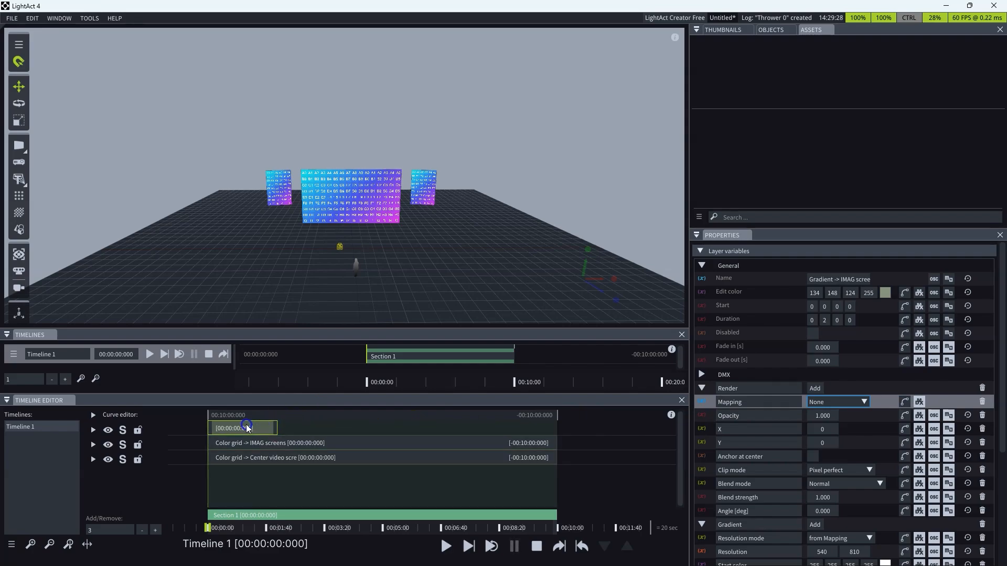
Step: Examine the Gradient layer's Opacity variable and the content and user-template layer types that can be added to the timeline
left_click(809, 429)
left_click(855, 418)
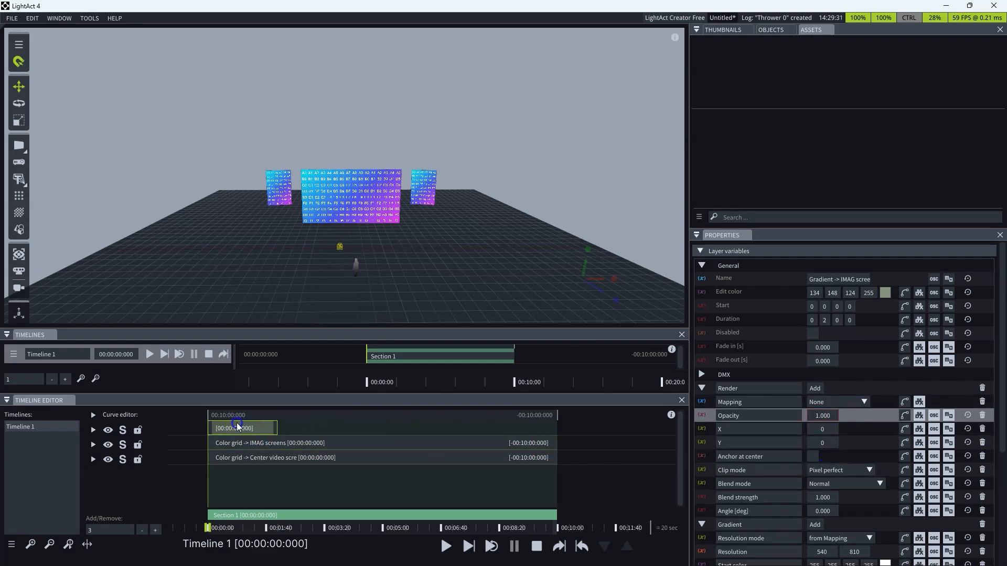
left_click(331, 435)
right_click(335, 427)
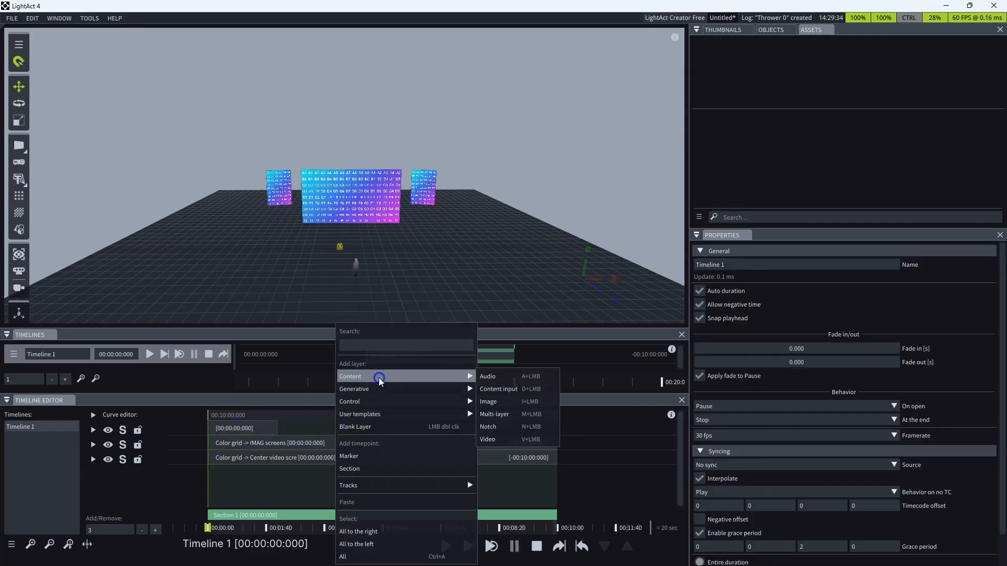
left_click(399, 377)
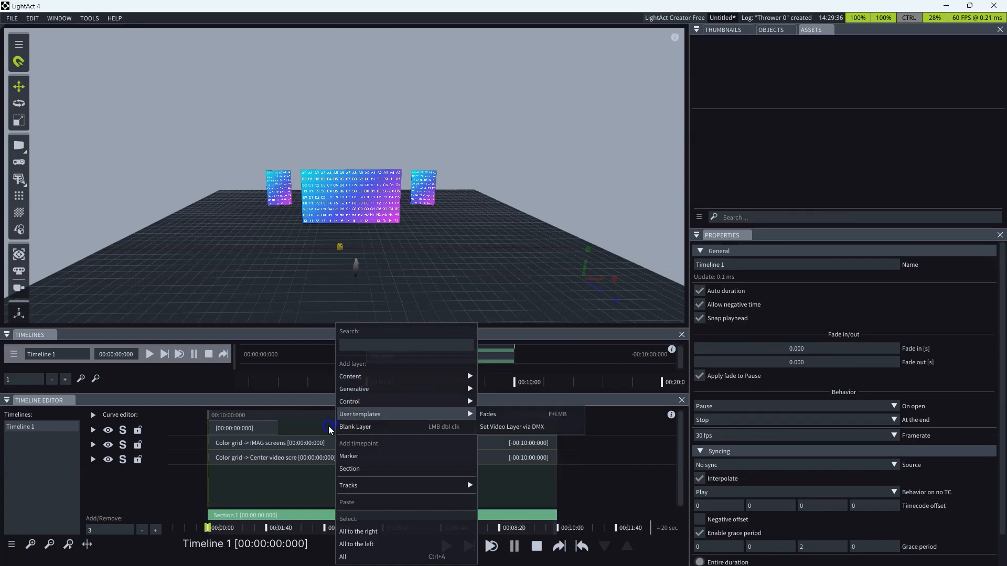
left_click(307, 430)
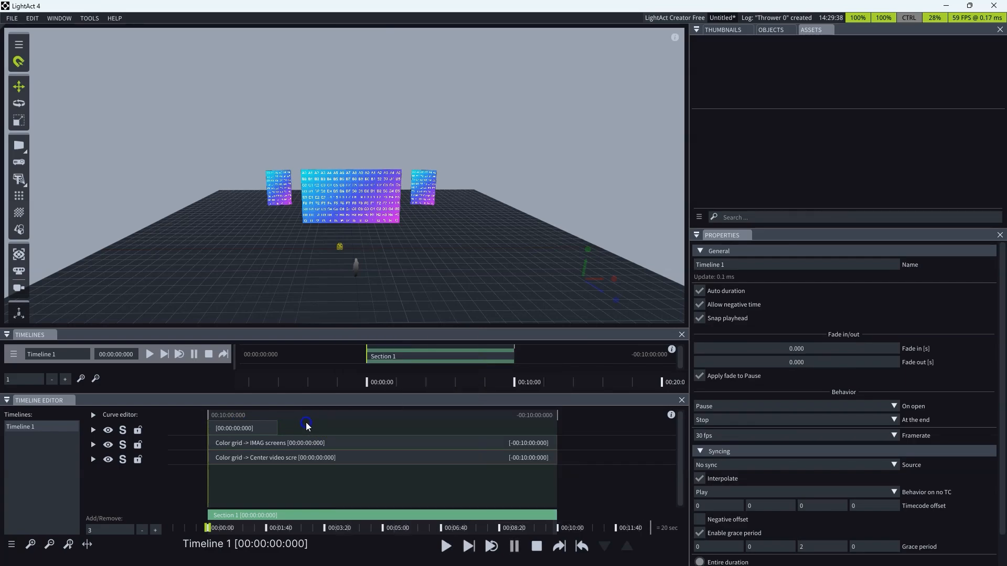
Step: Review the Gradient layer's render variables, including Opacity and Clip mode
left_click(236, 424)
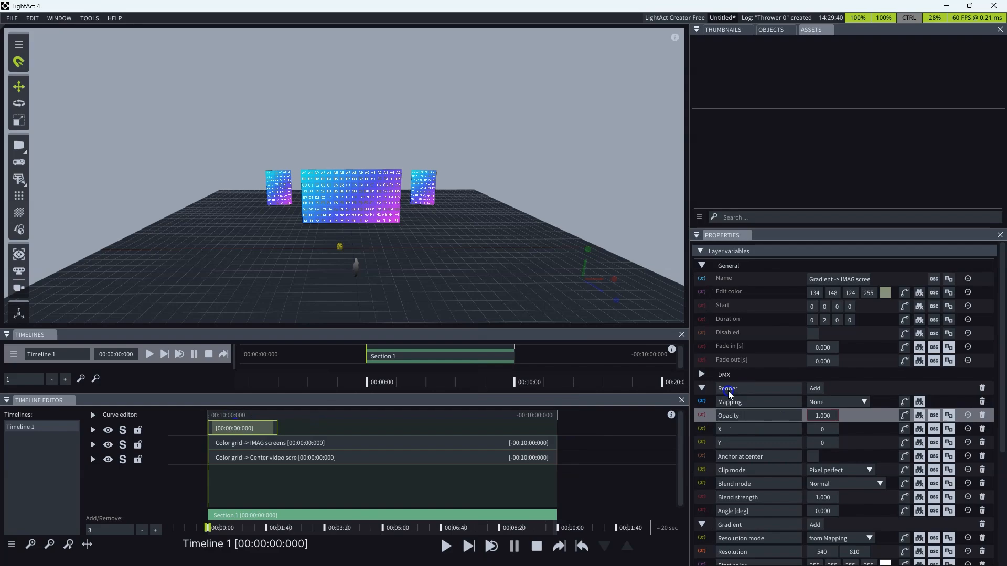
scroll(729, 392, "down", 1)
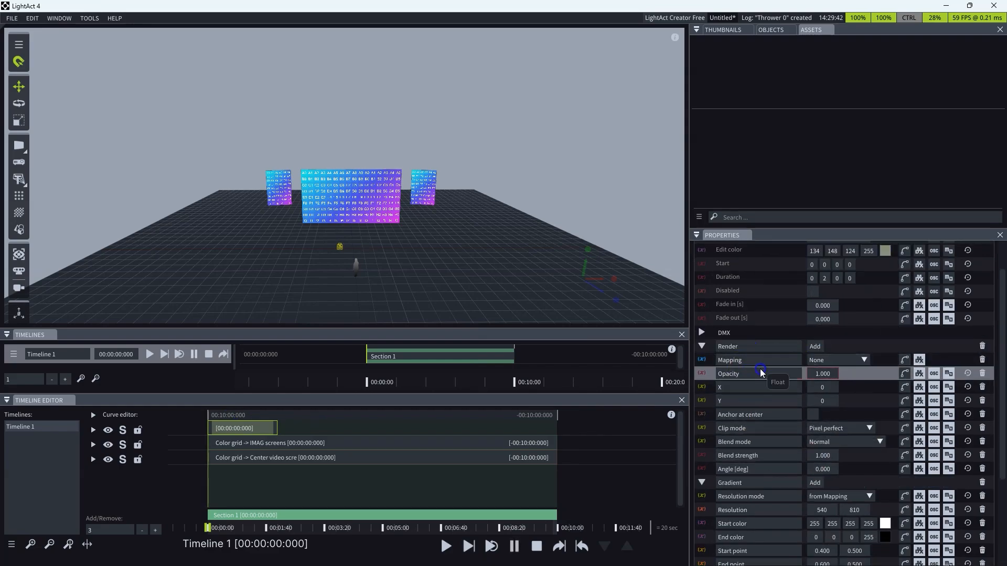
left_click(827, 374)
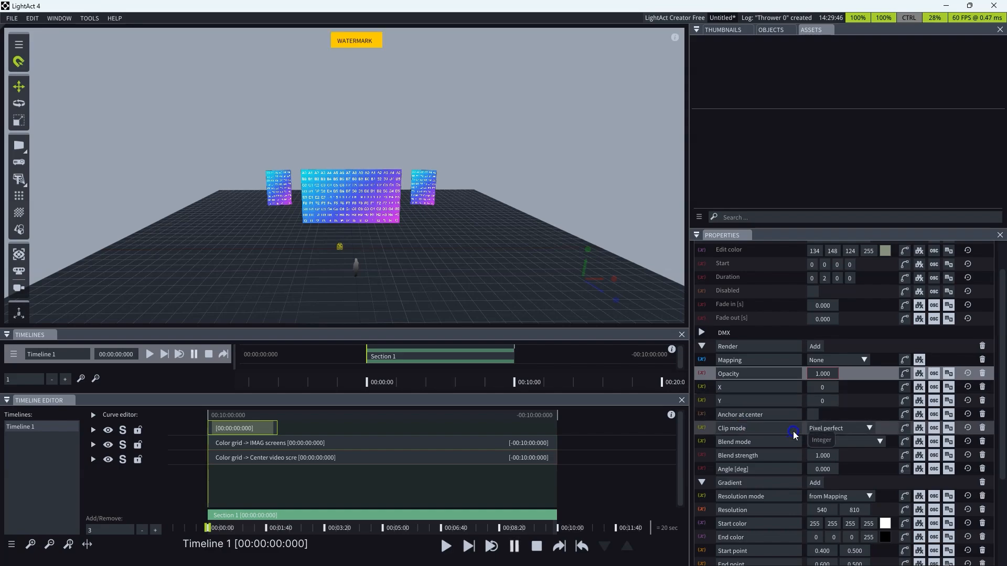
left_click(830, 430)
Step: Set the Gradient layer's mapping to Thrower 0
left_click(521, 350)
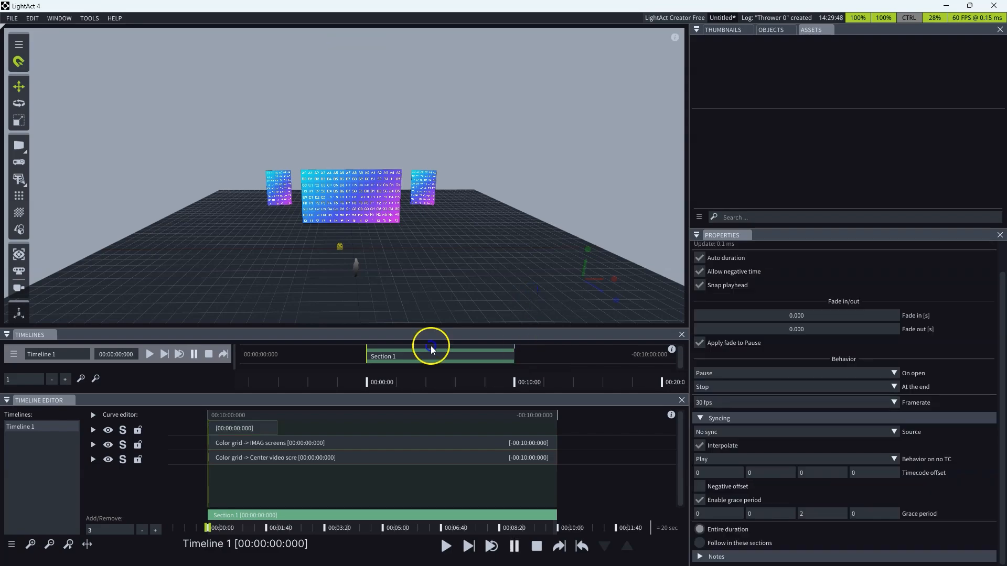
left_click(238, 426)
left_click(841, 373)
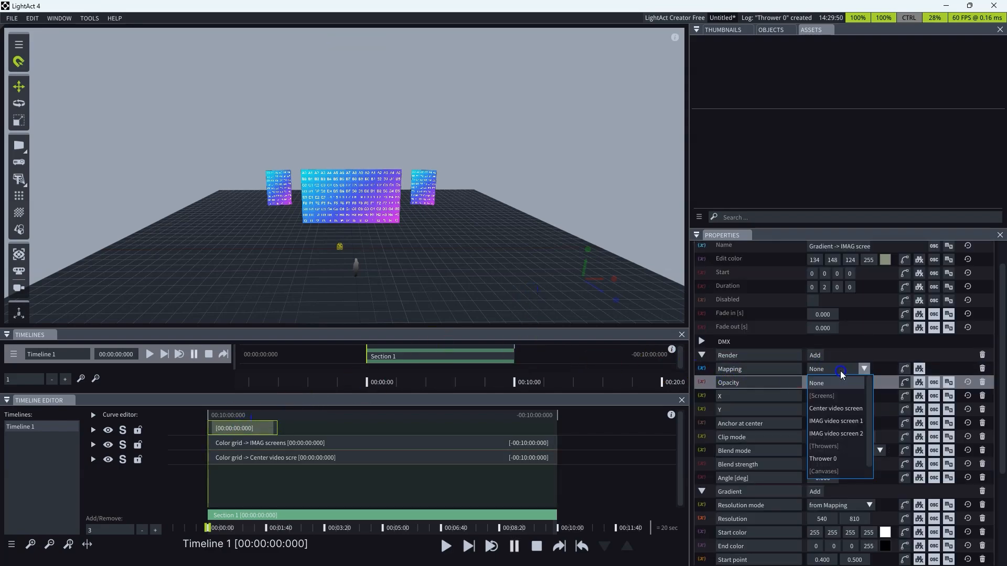
left_click(846, 454)
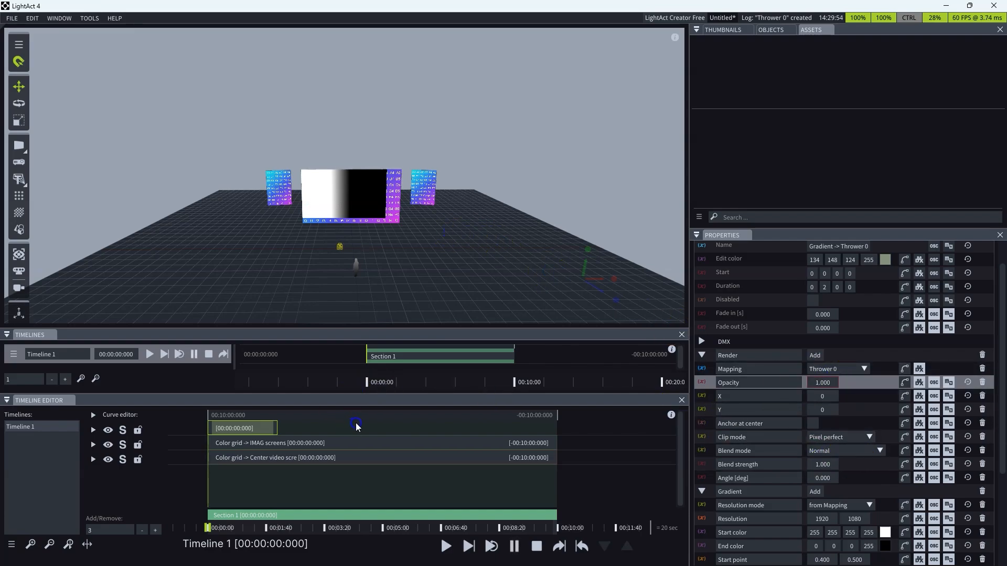
Step: Set the Gradient layer's blend mode to Add
left_click(849, 451)
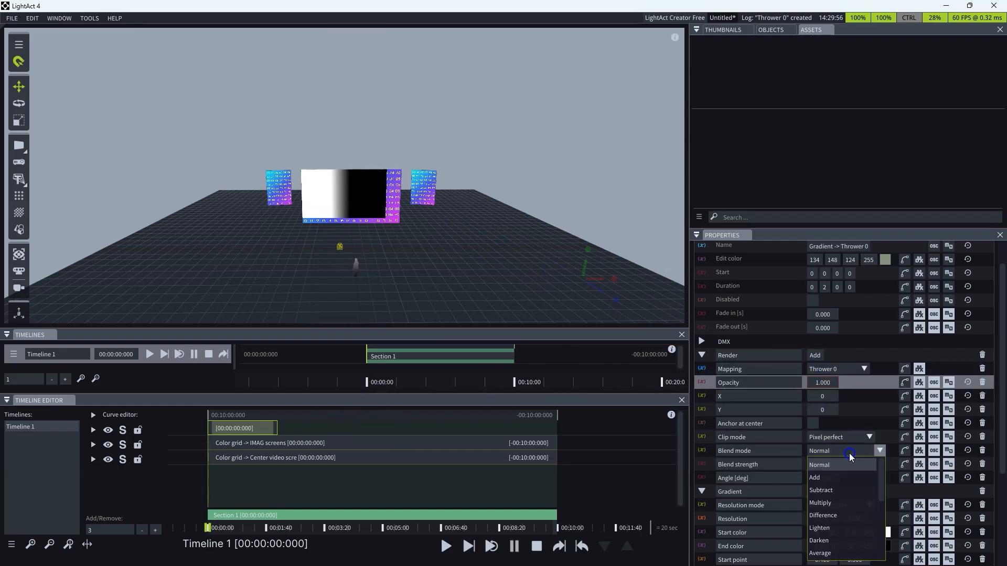
left_click(849, 478)
left_click(451, 257)
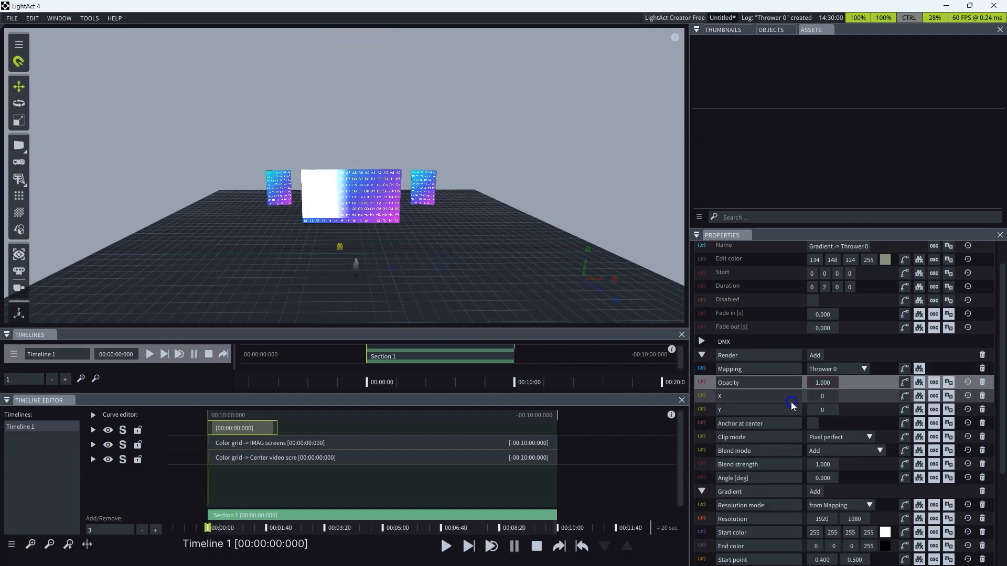
Step: Inspect the center video screen's content and sources to see how Thrower 0's gradient combines with the color grid
left_click(312, 250)
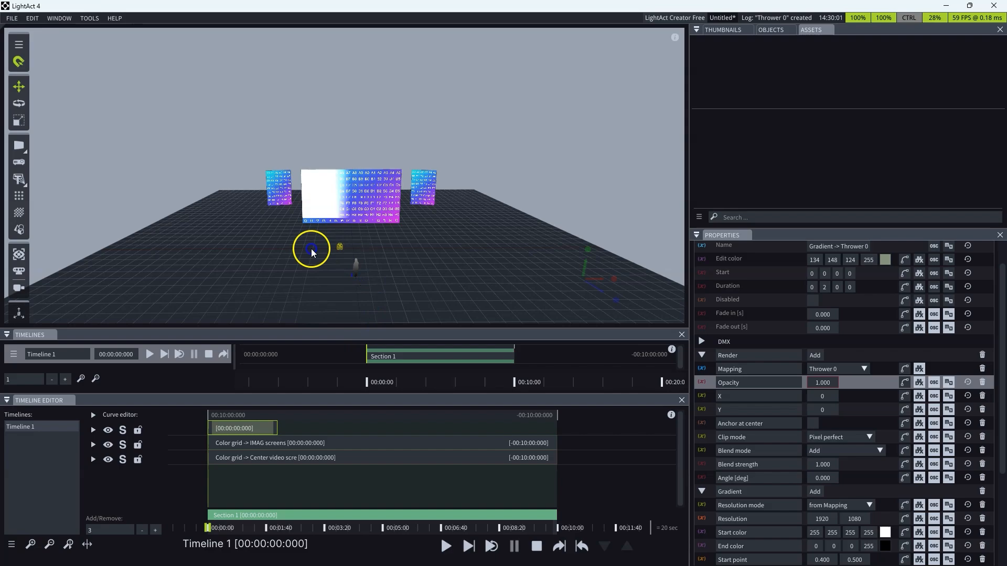
left_click(745, 413)
left_click(310, 337)
left_click(397, 173)
left_click(411, 255)
left_click(379, 271)
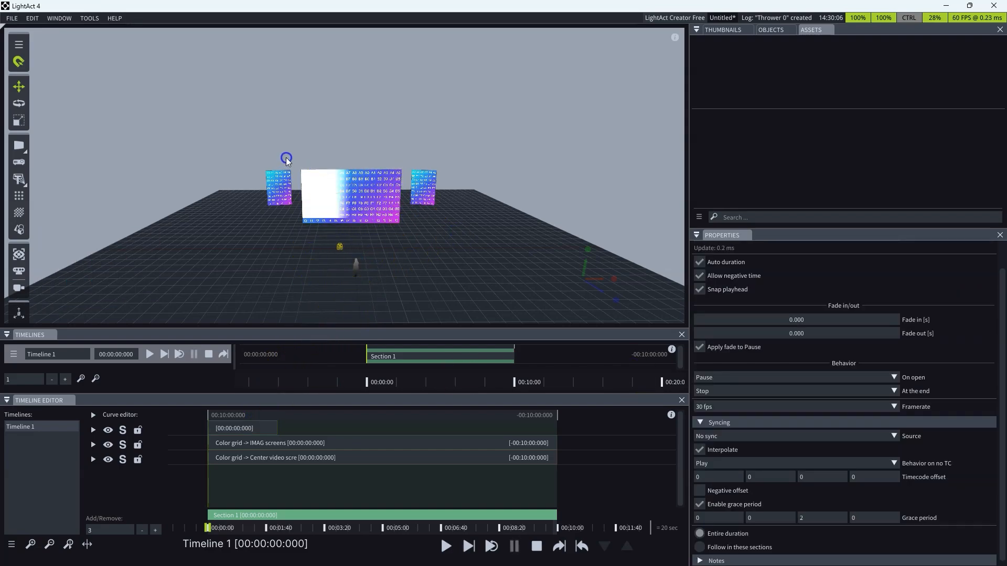
left_click(369, 212)
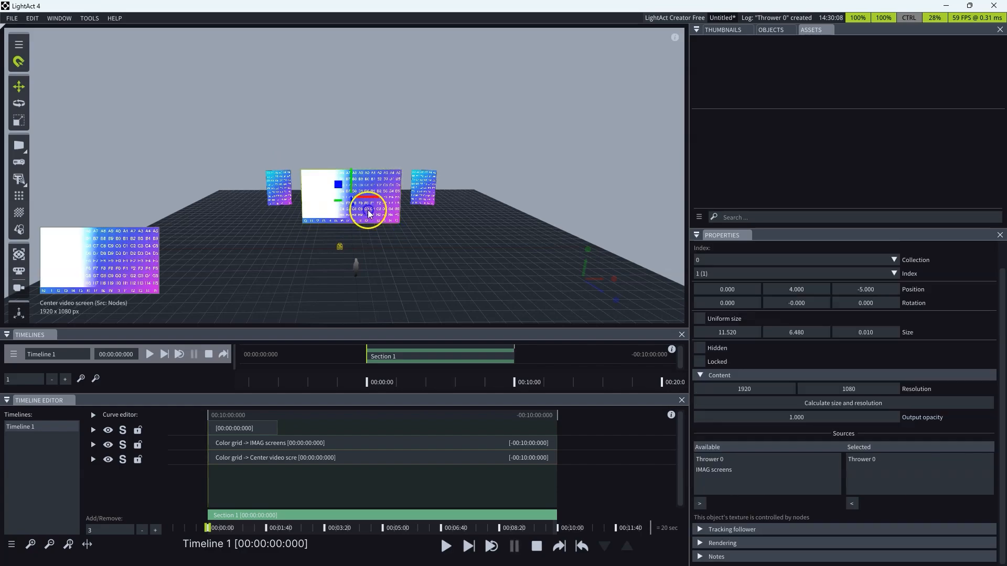
left_click(395, 265)
right_click_drag(457, 263, 388, 220)
left_click(386, 218)
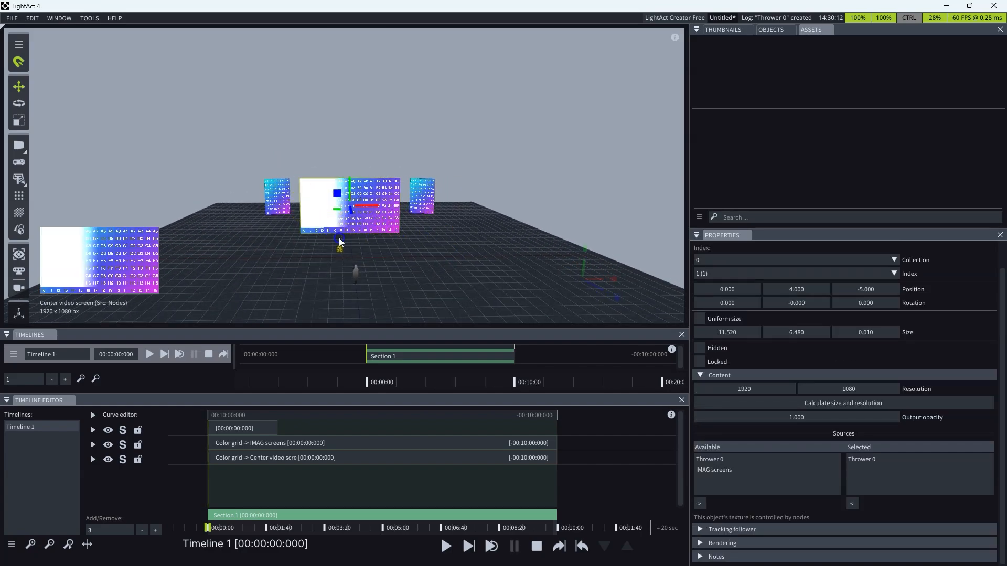
left_click(435, 267)
left_click(366, 208)
left_click(427, 311)
Step: Select Thrower 0 in the scene and move it along its X axis to a position of about 0.794
left_click_drag(338, 244, 204, 431)
left_click(310, 431)
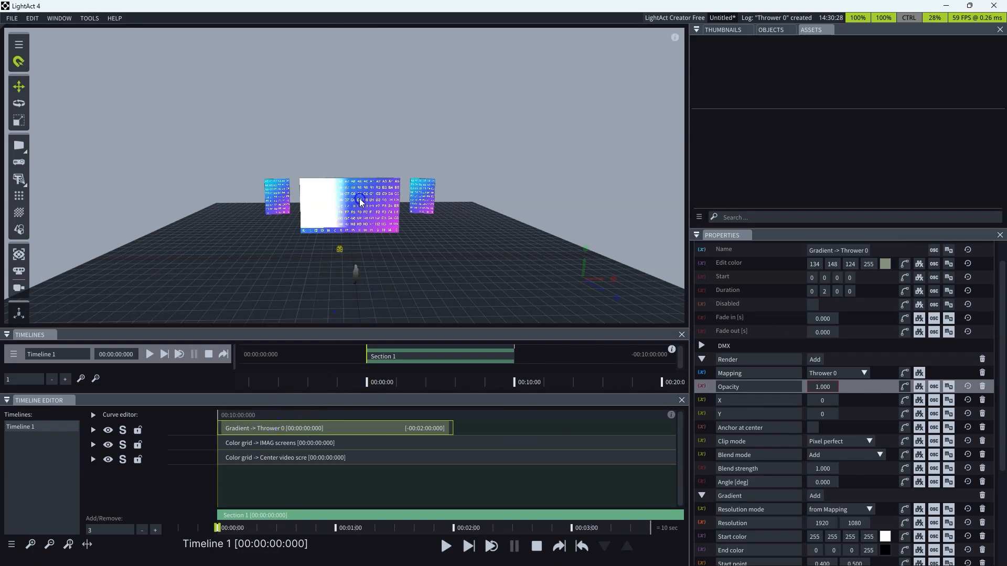
left_click(340, 249)
mouse_move(359, 250)
left_mouse_down()
mouse_move(451, 250)
mouse_move(347, 247)
left_mouse_up()
left_click_drag(388, 249, 381, 249)
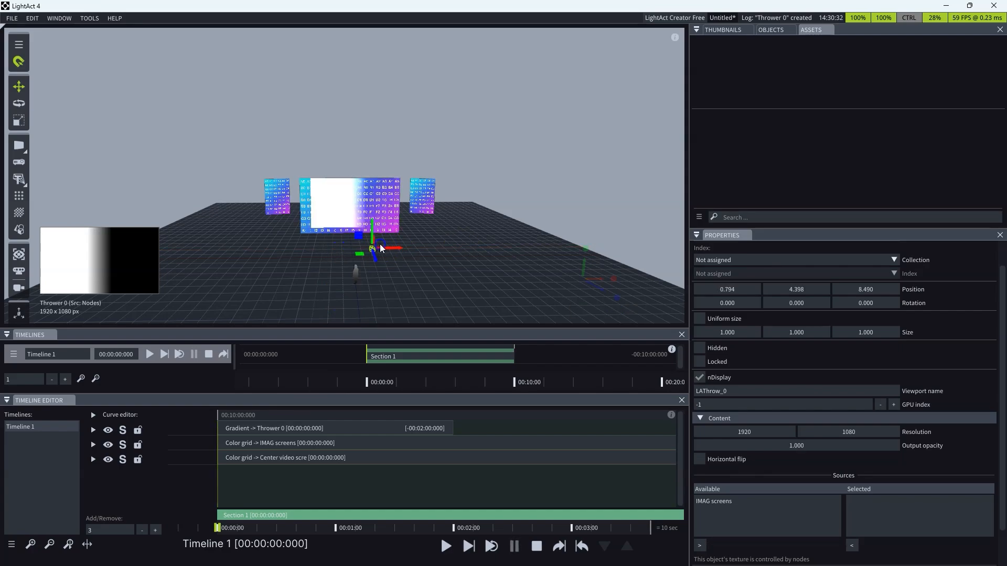
Step: Check the mapping options of the IMAG screens and center video screen Color grid layers without changing them
left_click(292, 443)
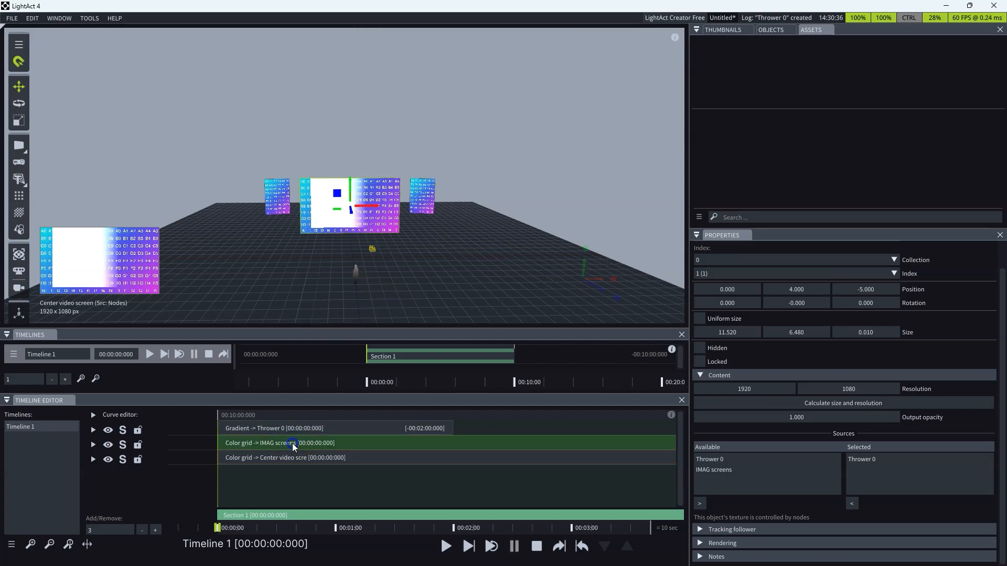
left_click(833, 373)
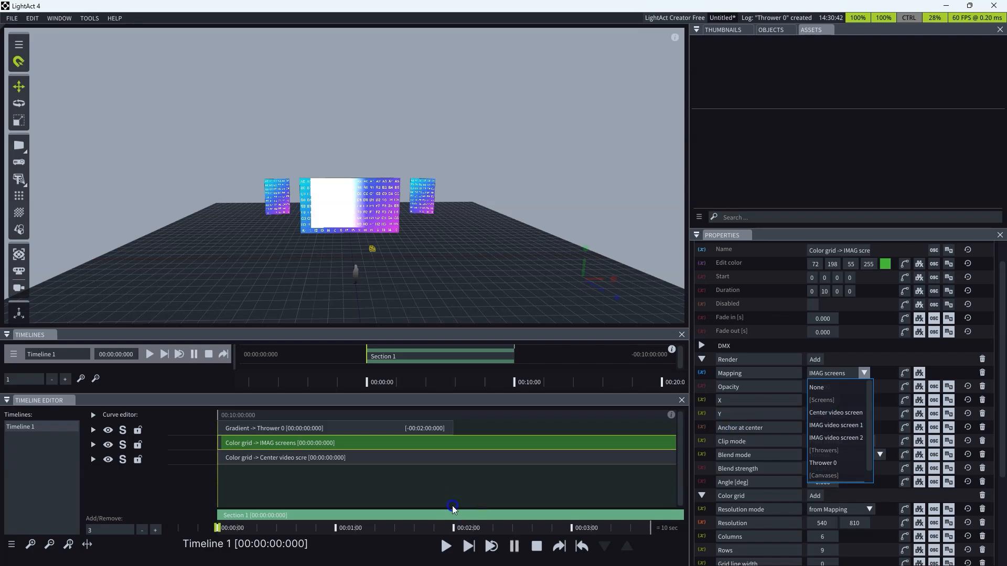
left_click(465, 461)
left_click(439, 459)
left_click(845, 373)
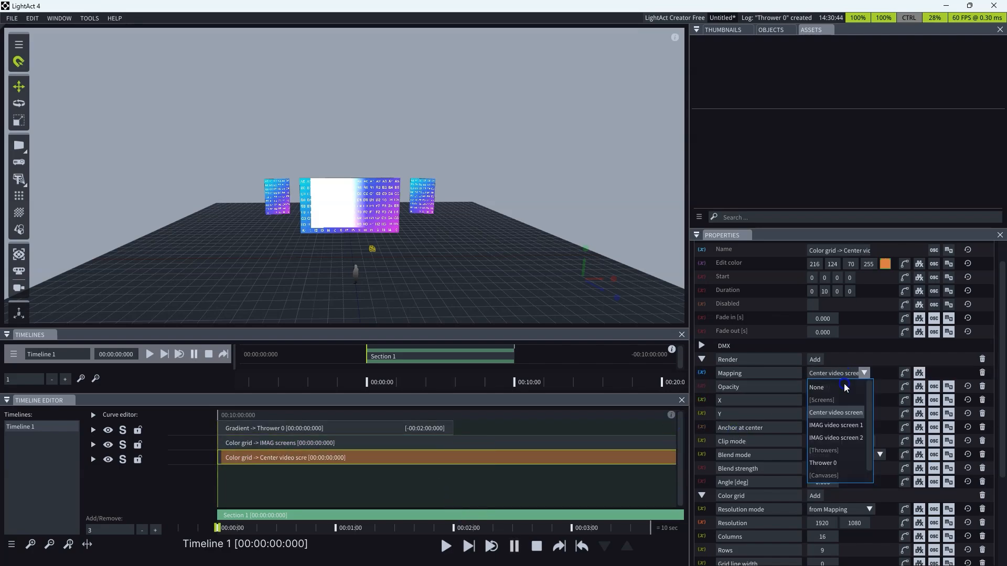
left_click(778, 358)
left_click(540, 269)
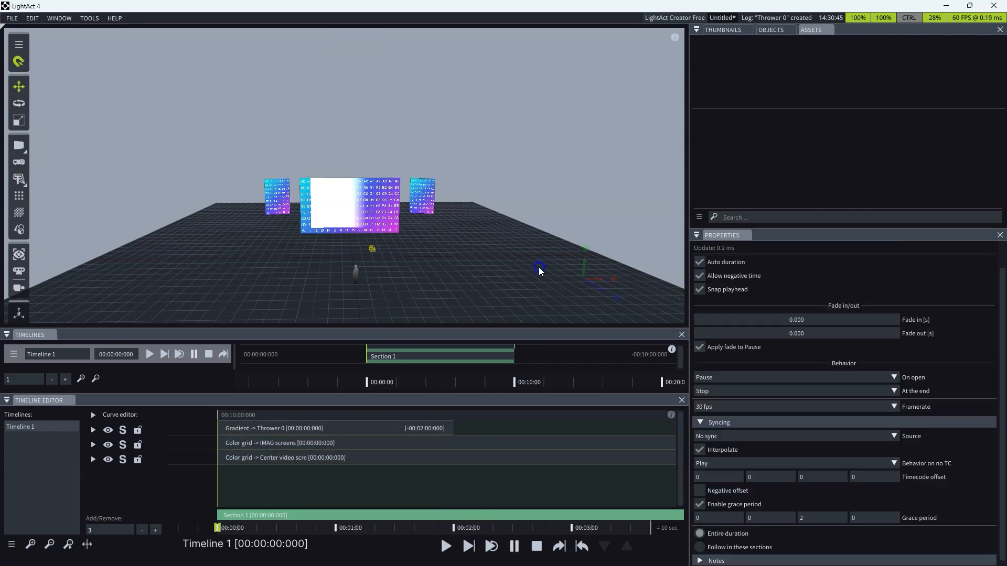
Step: Review the Gradient layer's remaining variables, including Resolution mode and Auto rename
left_click(308, 428)
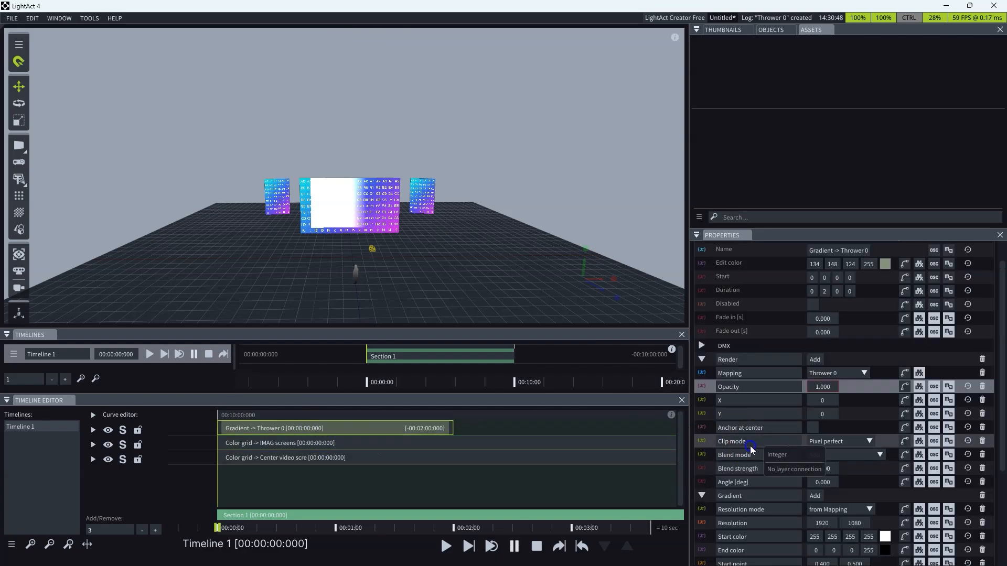
scroll(753, 450, "down", 3)
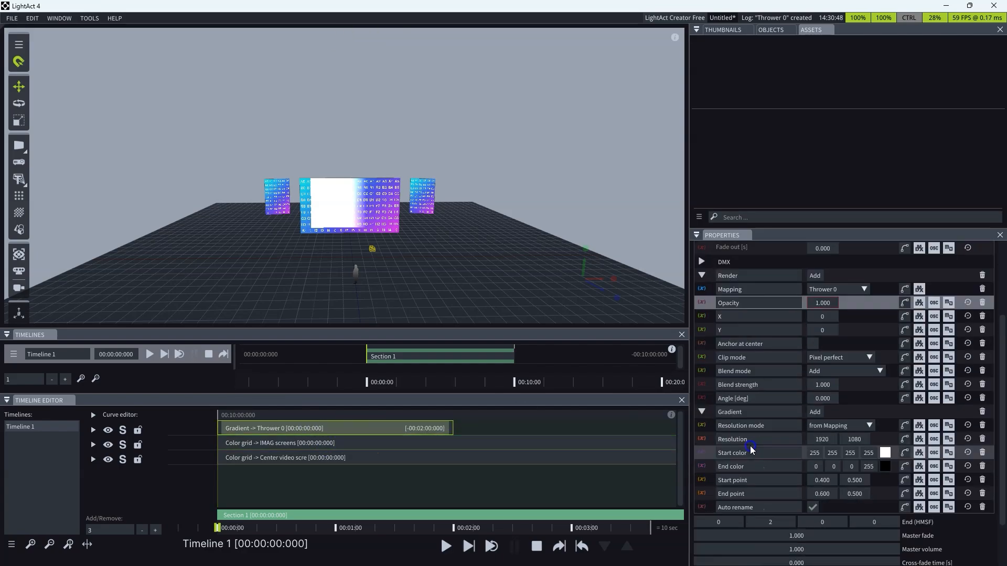
left_click(811, 508)
left_click(825, 426)
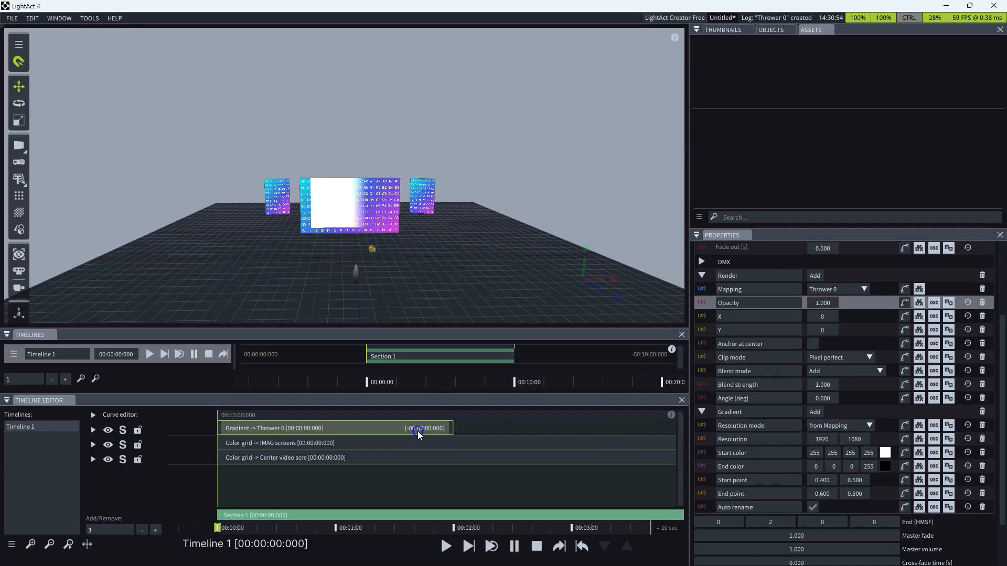
Step: Set the Gradient layer's mapping to Center video screen
left_click(825, 290)
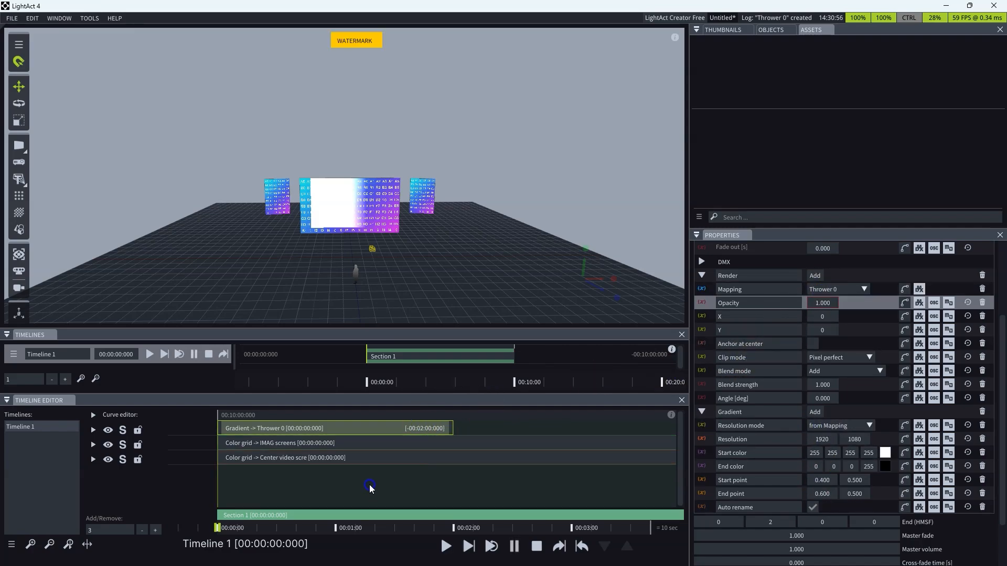
left_click(353, 428)
left_click(258, 430)
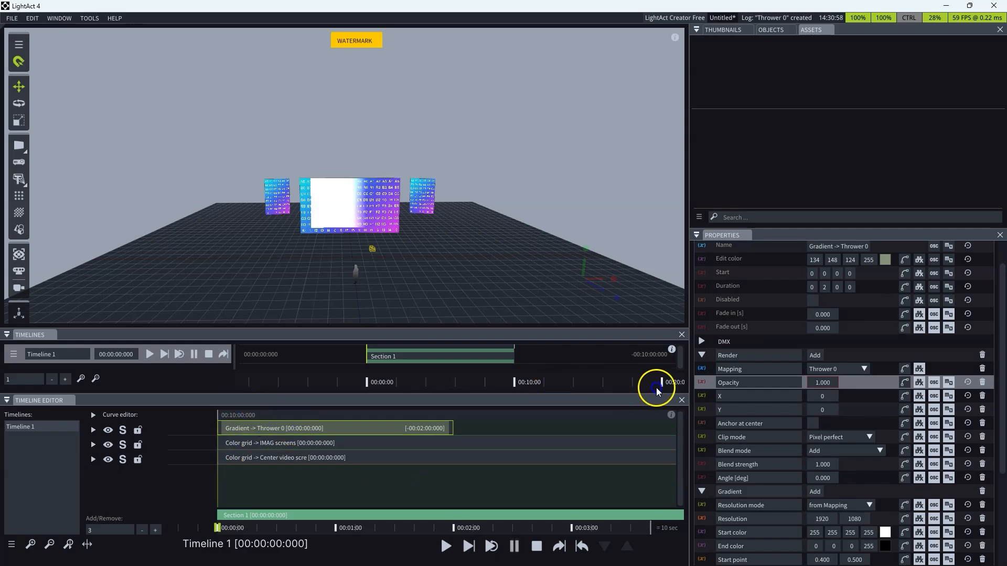
left_click(849, 370)
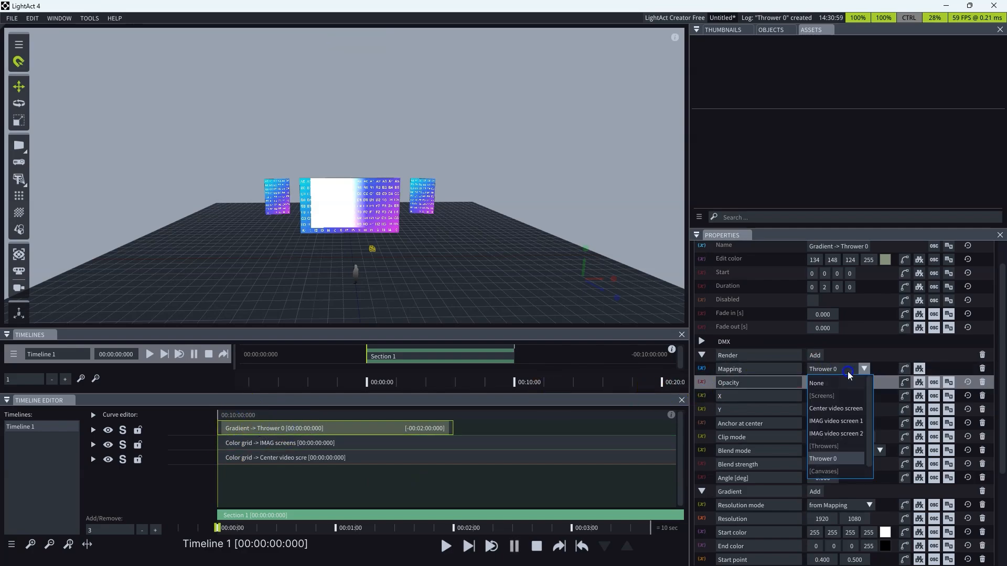
left_click(836, 409)
left_click(187, 445)
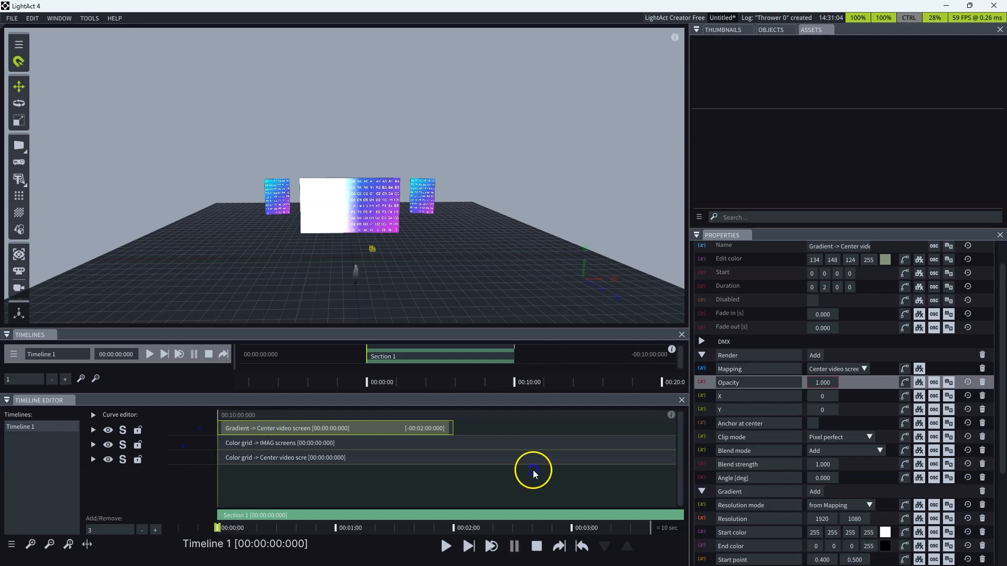
Step: Open the Gradient layer's node layout, examine its whole node network, and close it
double_click(333, 427)
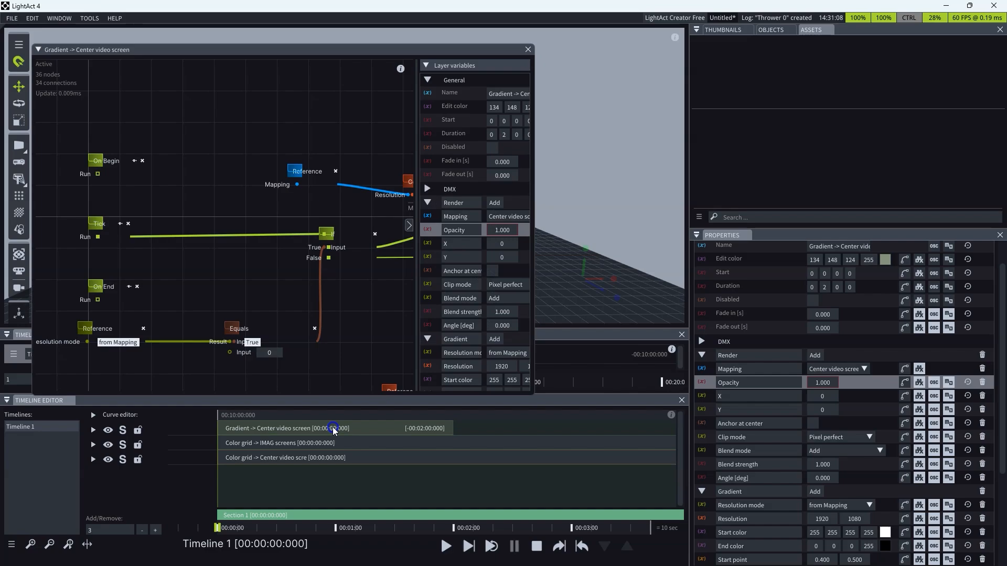
scroll(155, 139, "down", 8)
scroll(211, 162, "up", 1)
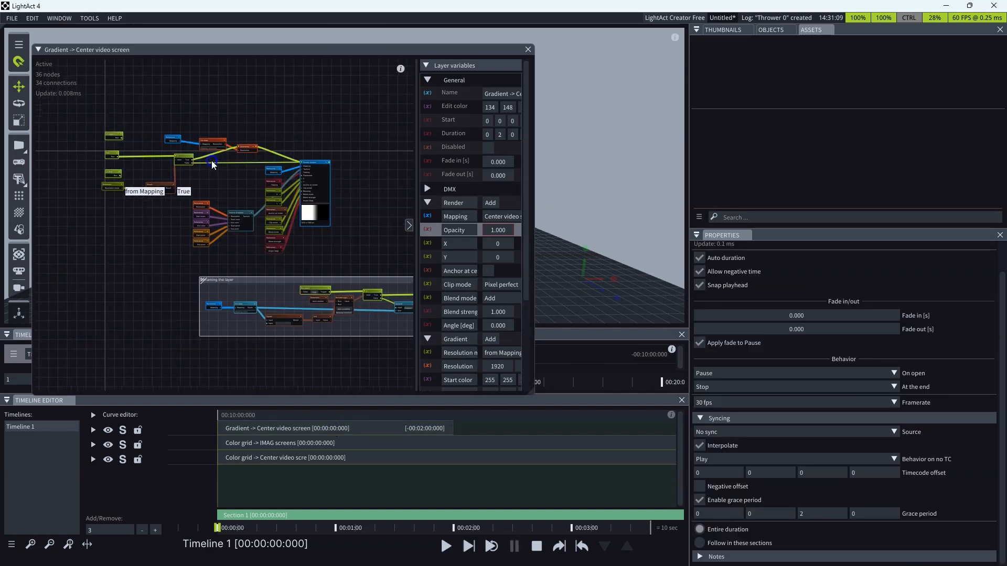
left_click(528, 52)
double_click(418, 456)
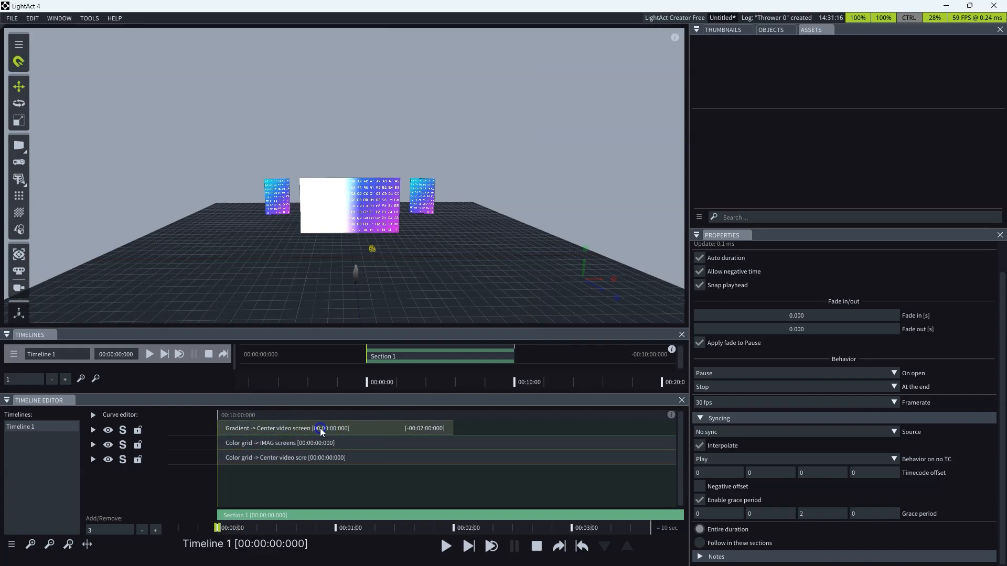
Step: Review the Content, Generative and Control layer templates available for adding to the timeline
right_click(504, 435)
mouse_move(534, 370)
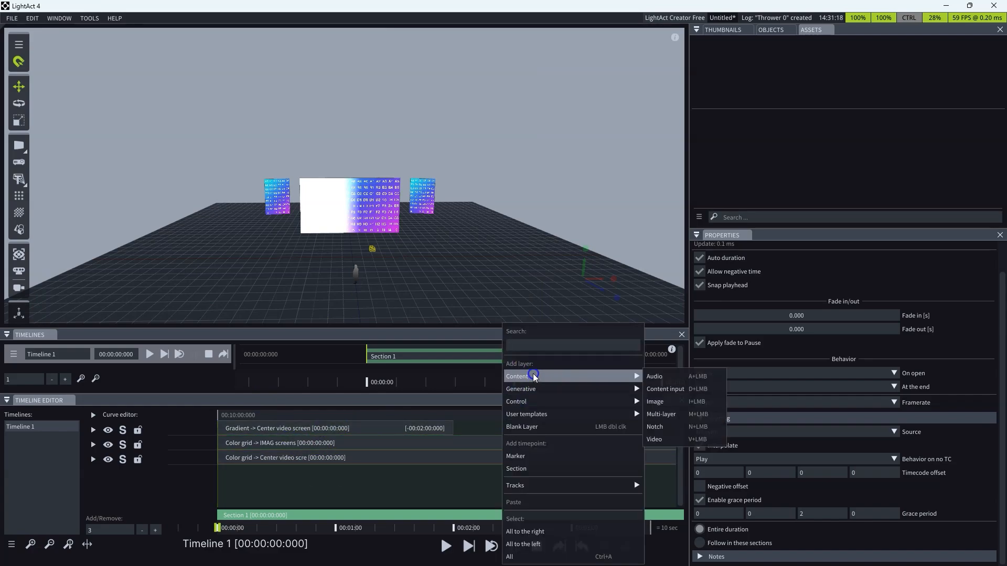
mouse_move(535, 388)
mouse_move(540, 407)
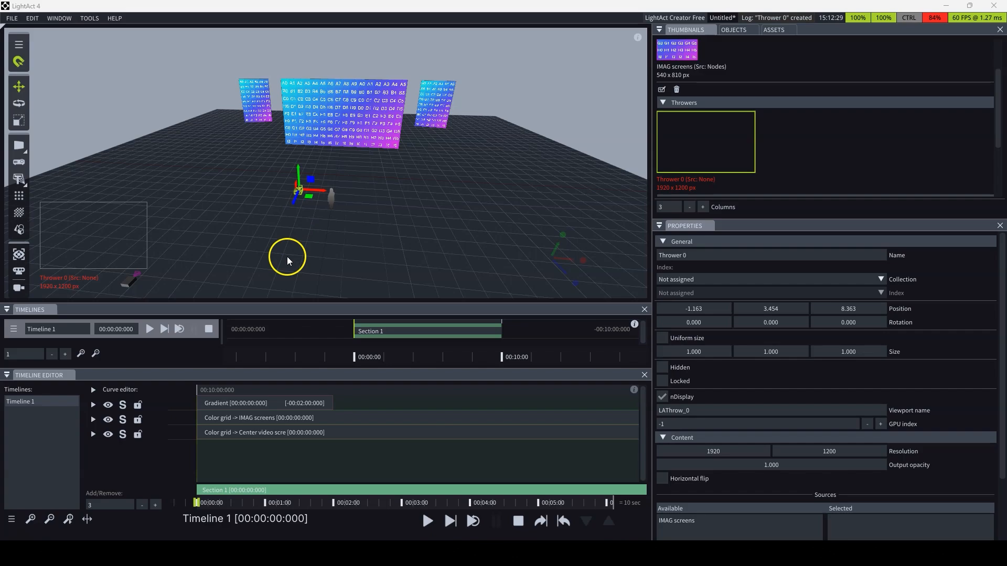
Step: Map the Gradient layer to the IMAG screens canvas
left_click(252, 403)
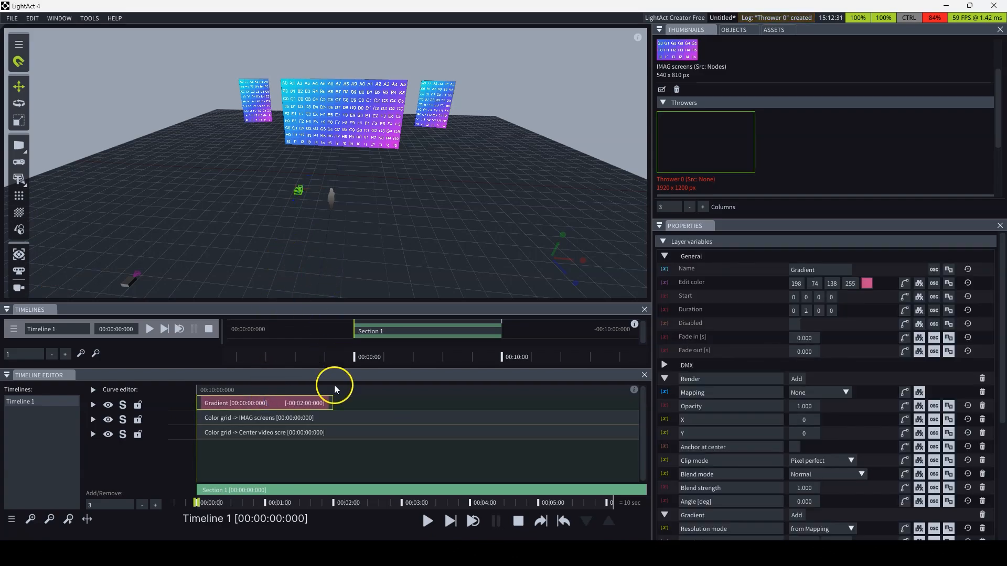
left_click(336, 465)
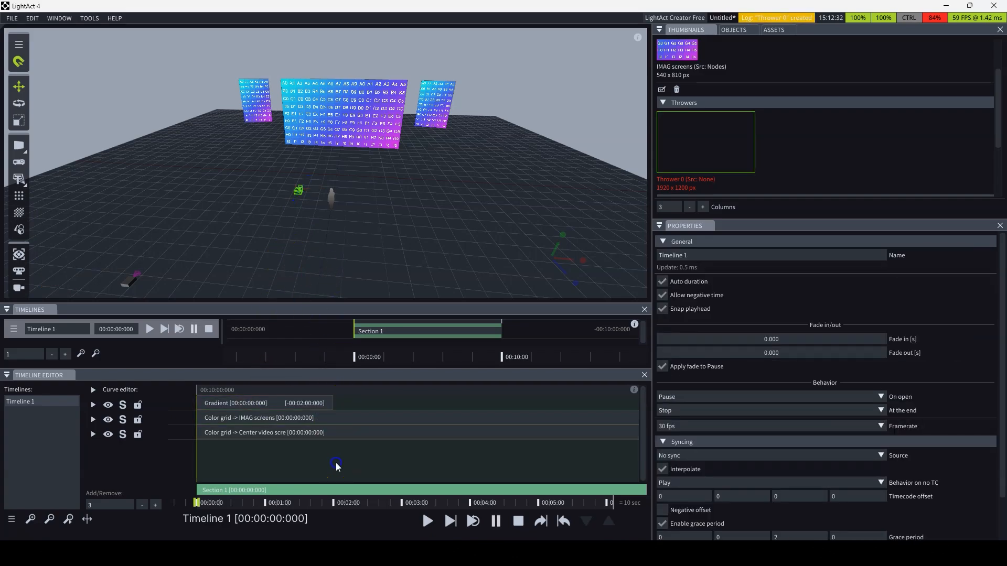
left_click(285, 401)
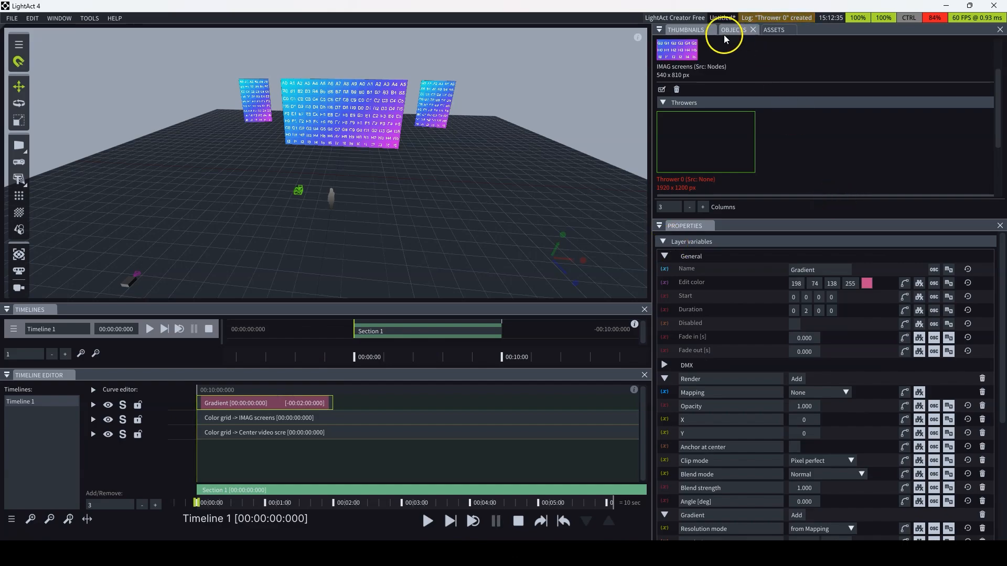
scroll(734, 73, "up", 2)
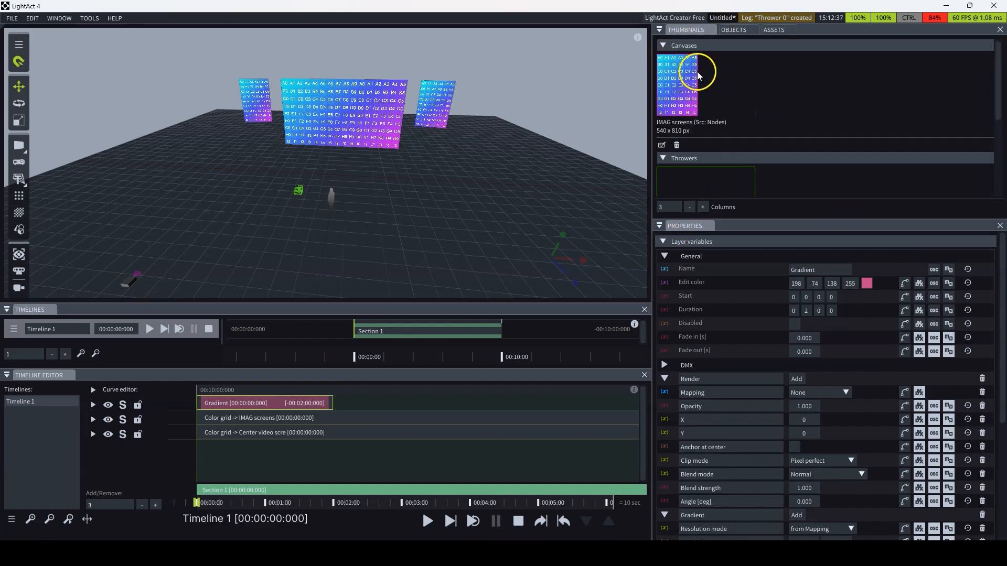
left_click_drag(688, 83, 234, 402)
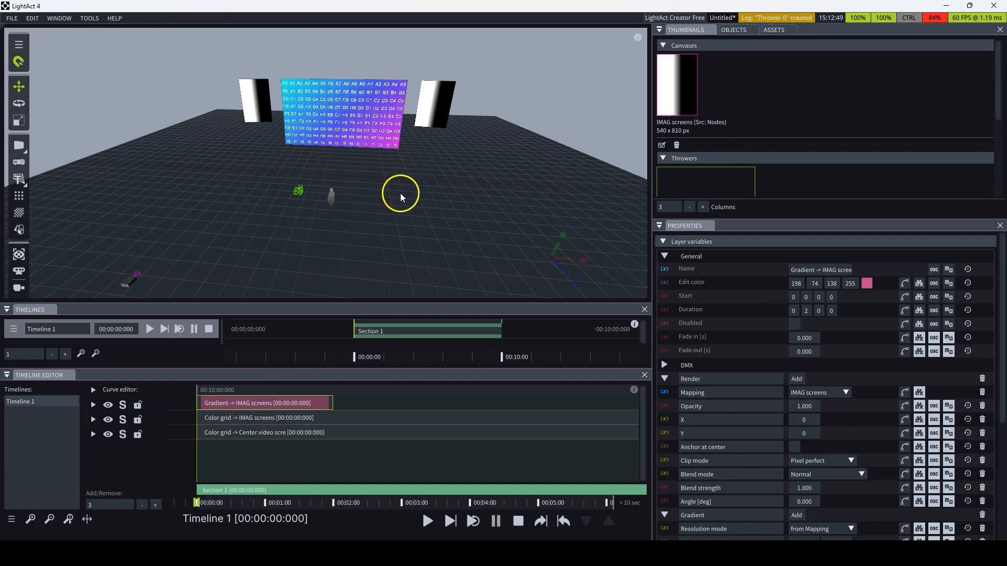
Step: Map the Gradient layer to only IMAG video screen 1 and review its Render and Gradient variables
left_click_drag(437, 93, 231, 404)
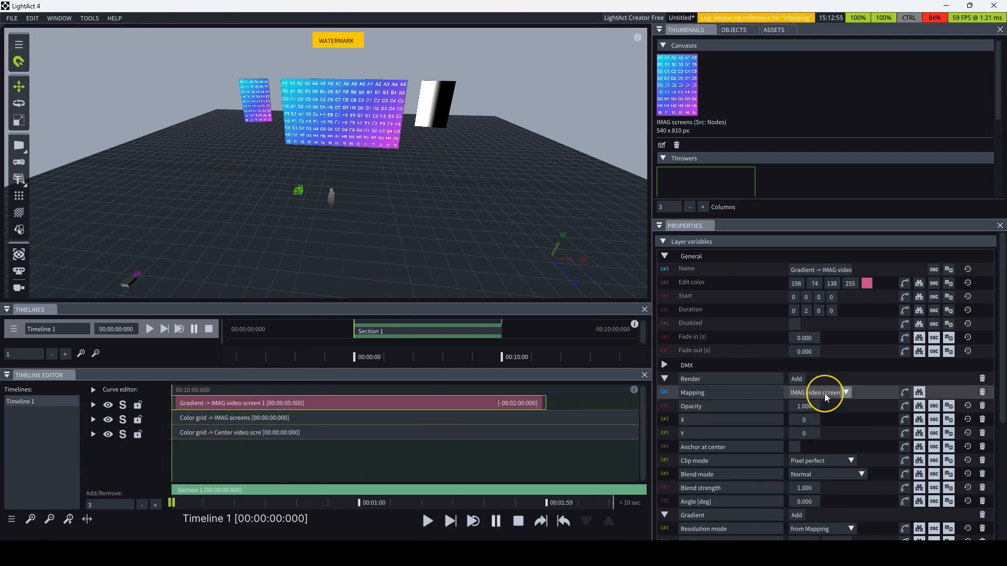
scroll(848, 436, "down", 3)
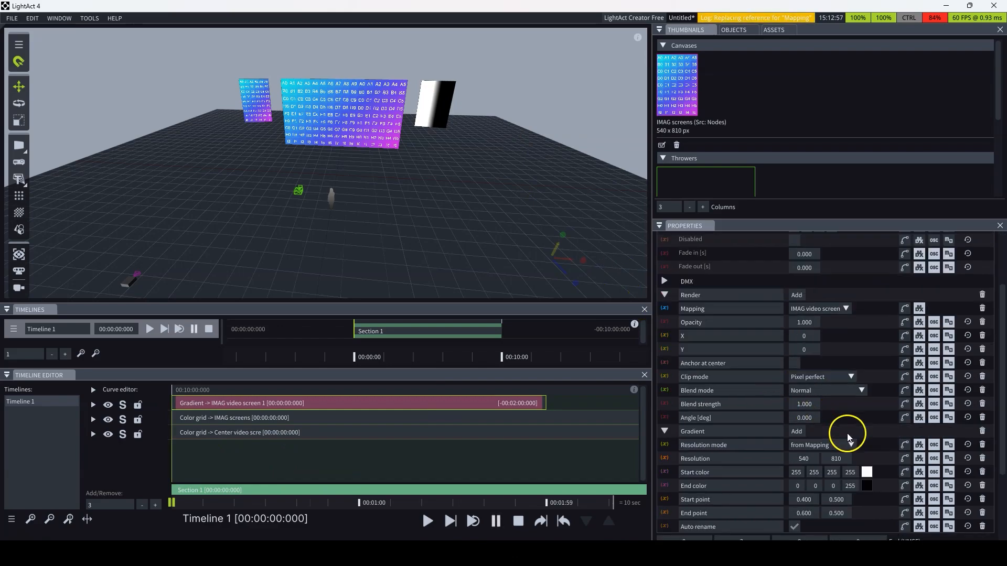
scroll(823, 424, "down", 2)
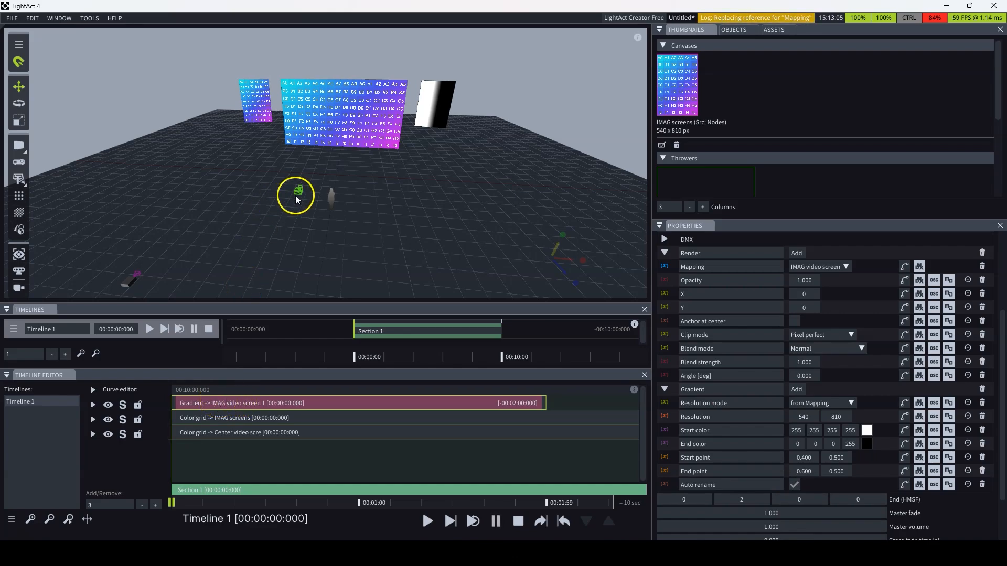
Step: Map the Gradient layer to Thrower 0, move the thrower upward, and select the Gradient layer again
left_click_drag(295, 195, 206, 404)
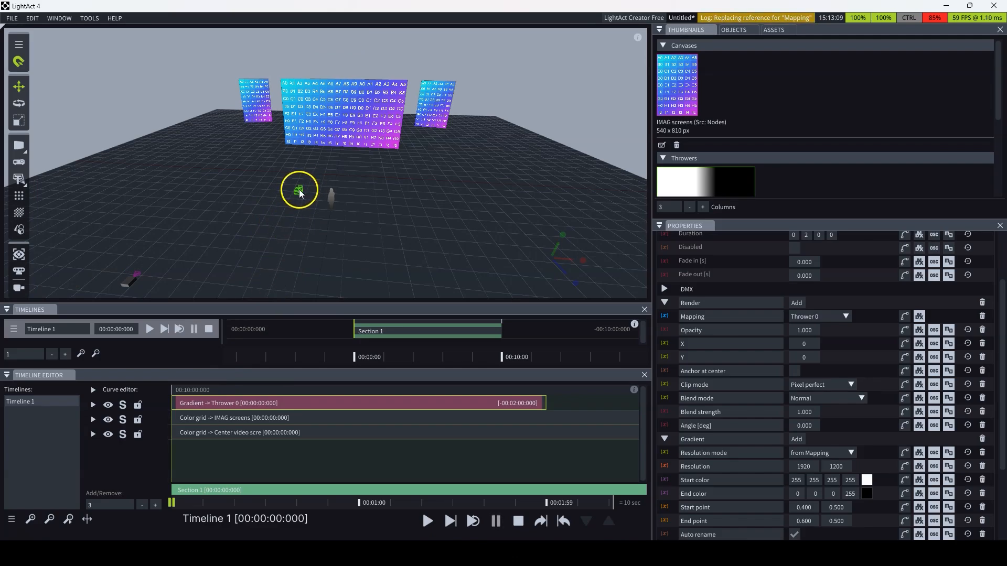
left_click_drag(299, 193, 231, 405)
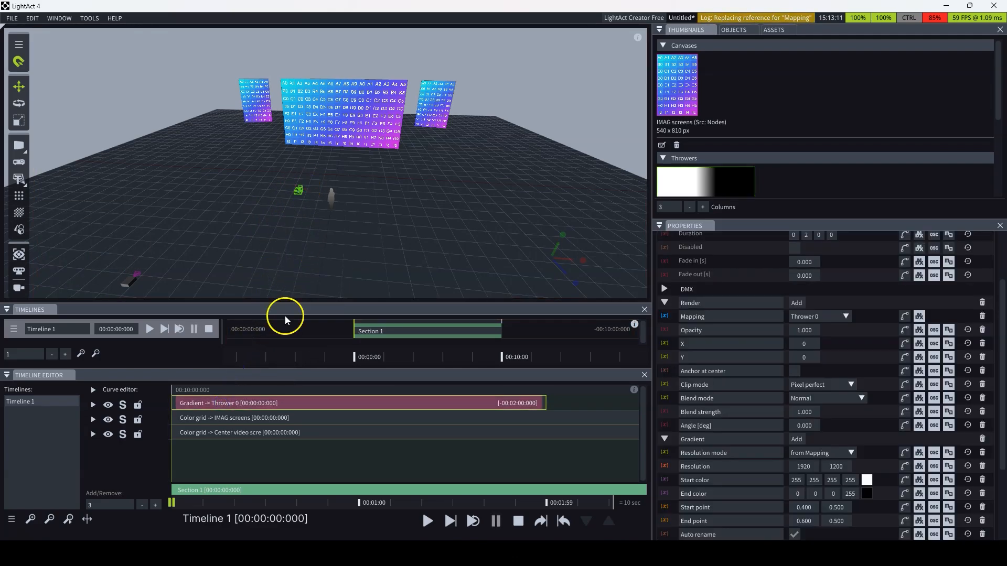
left_click(300, 191)
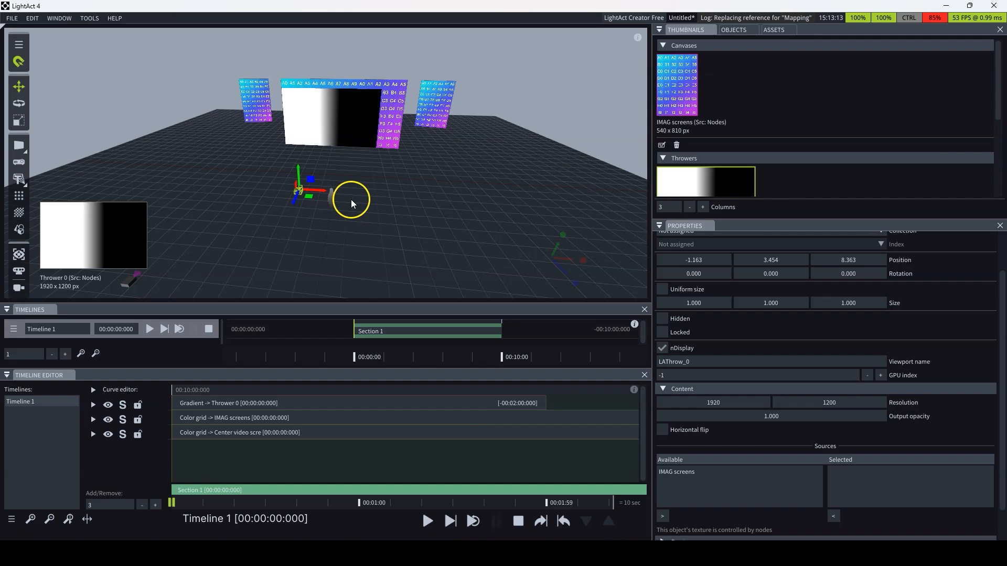
left_click_drag(301, 178, 307, 155)
left_click(309, 405)
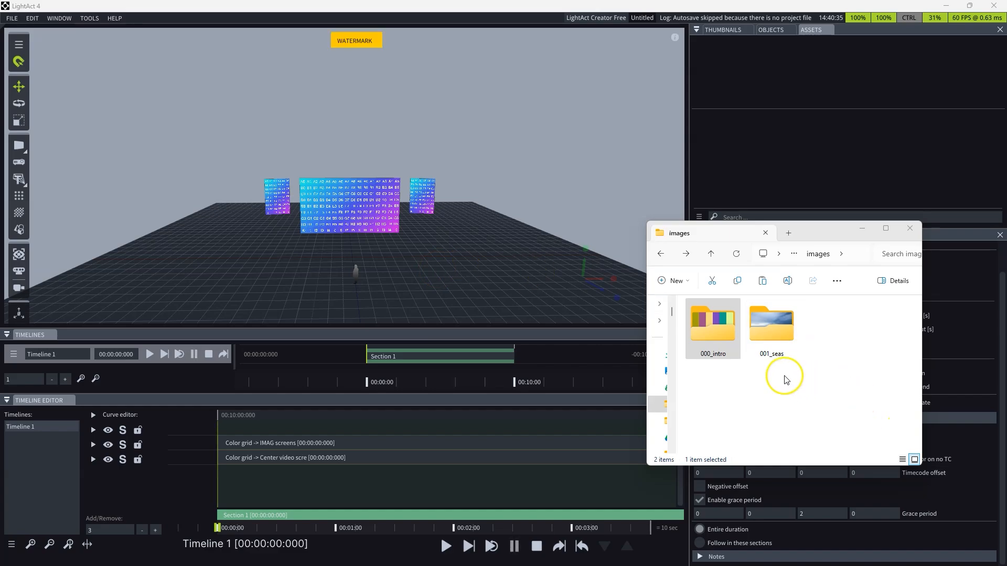
Step: In File Explorer, open the 000_intro image folder and examine the numbering and version suffixes of its color strips files
left_click_drag(782, 389, 717, 319)
left_click(741, 402)
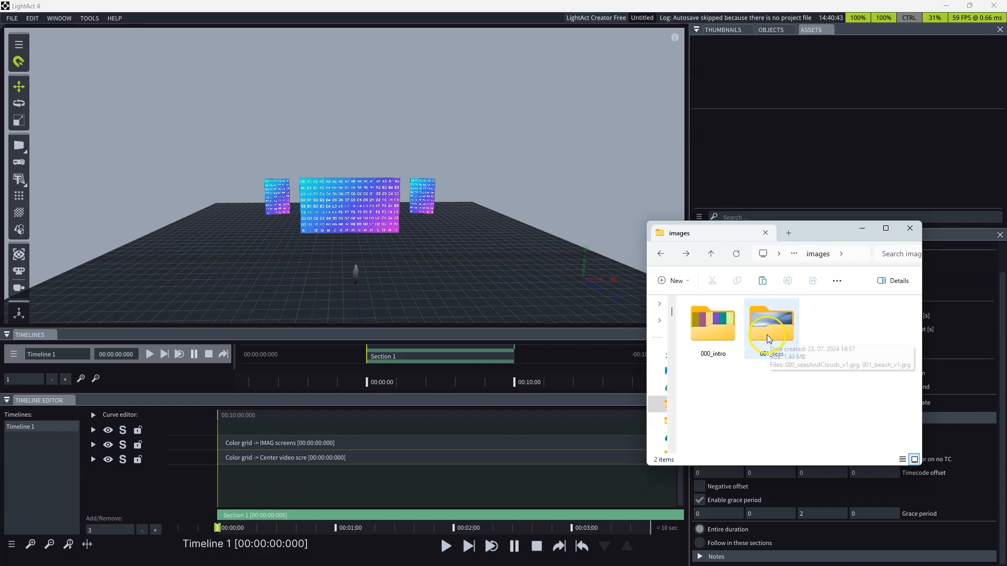
double_click(717, 324)
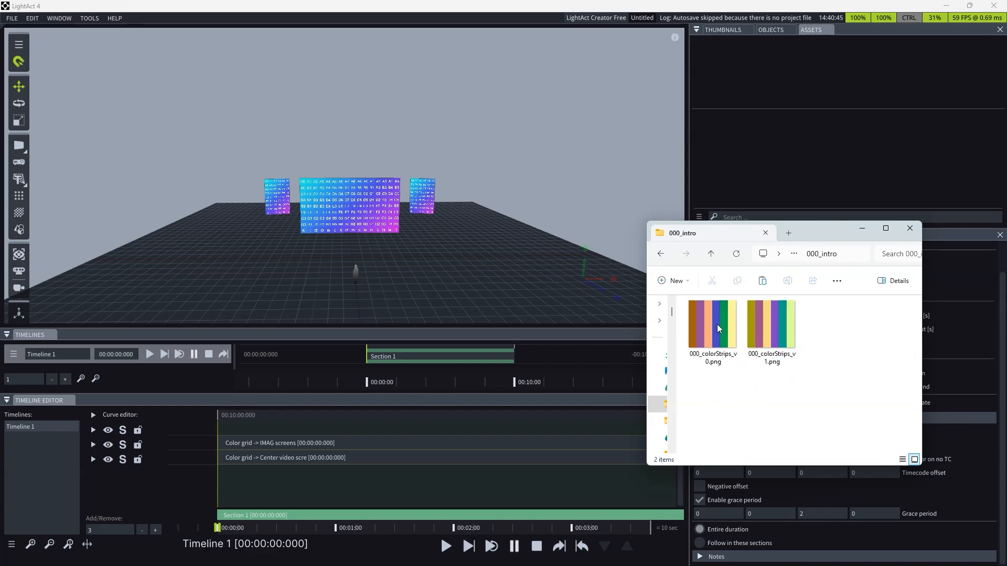
left_click(768, 322)
left_click(715, 334)
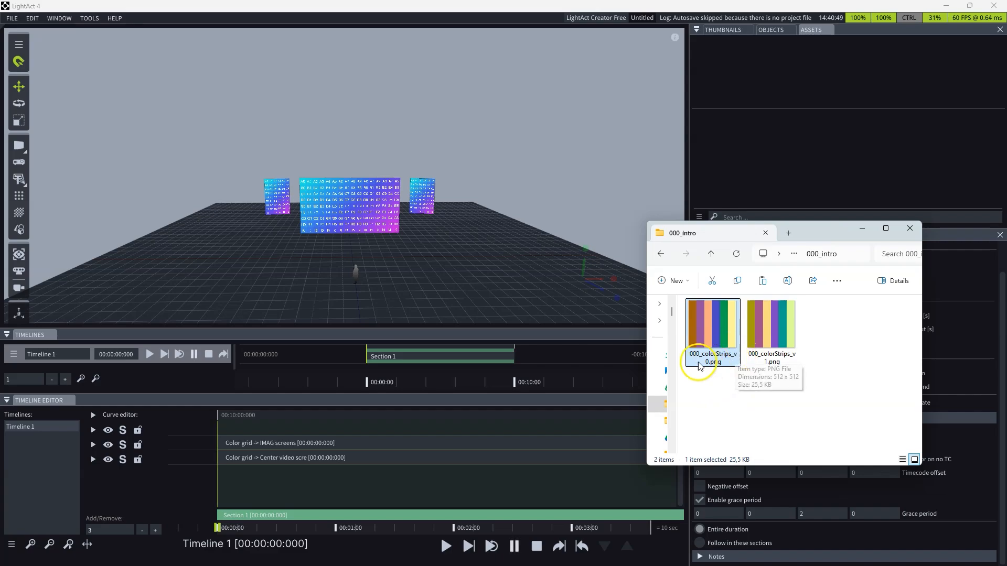
left_click(751, 390)
left_click(721, 365)
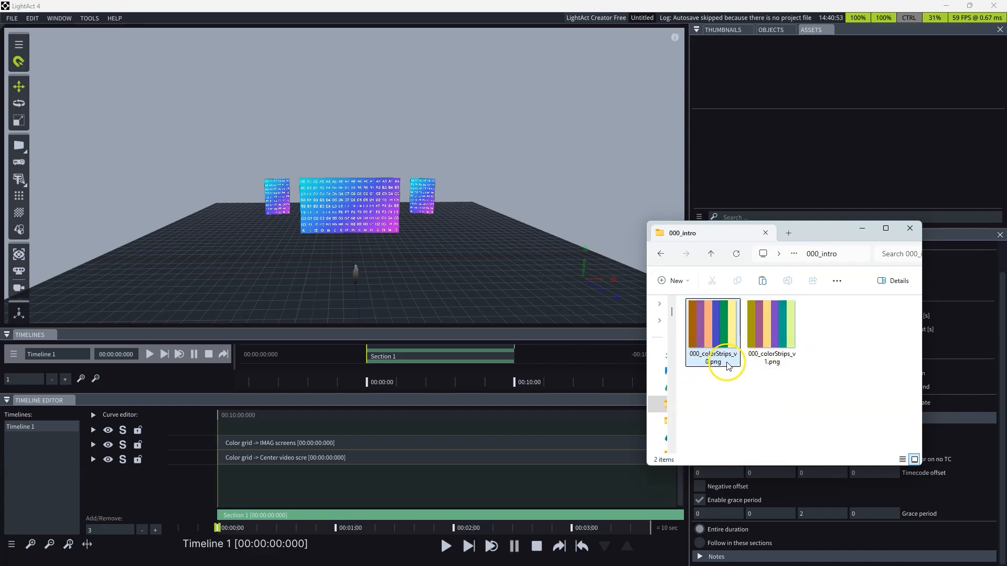
left_click(704, 387)
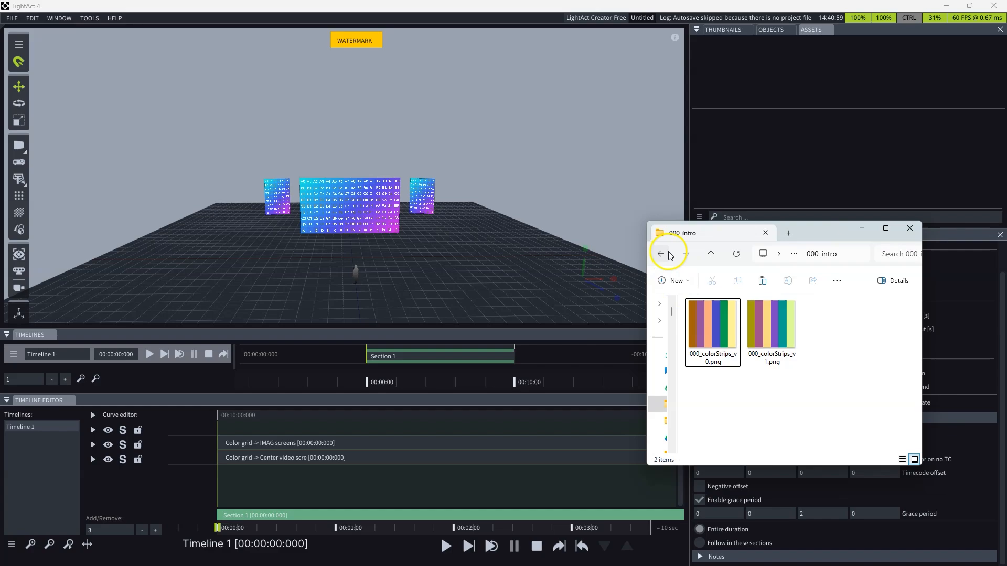
Step: Open the 001_seas image folder and examine the file names of its two pictures
left_click(710, 256)
double_click(764, 330)
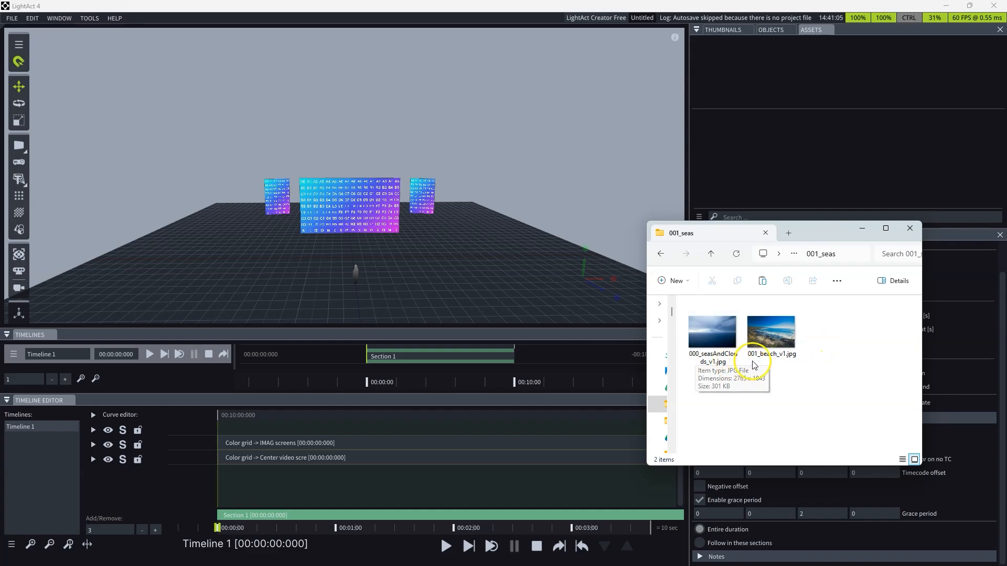
left_click(792, 360)
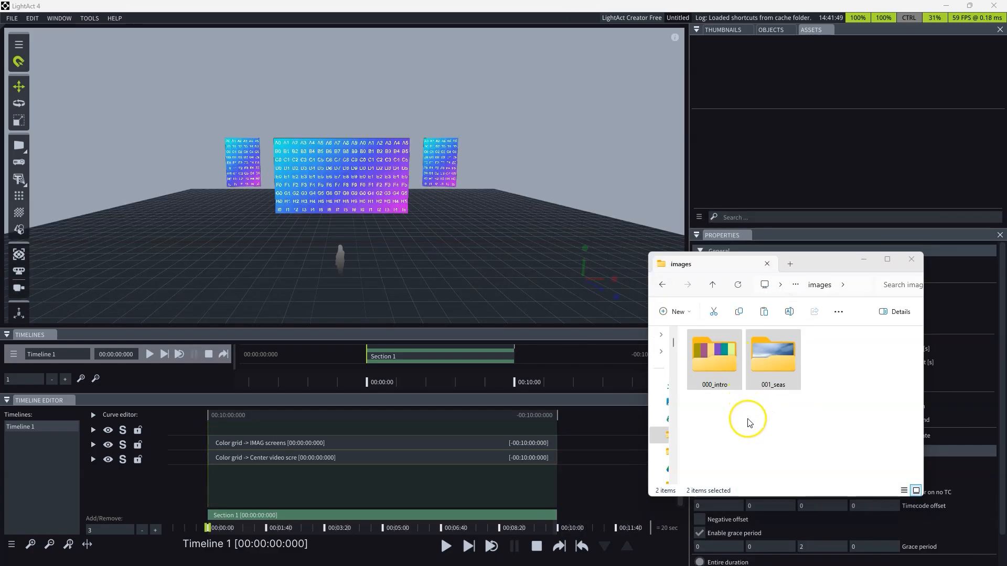
Step: Import the 000_intro and 001_seas folders from File Explorer into LightAct's assets
left_click_drag(767, 364, 753, 150)
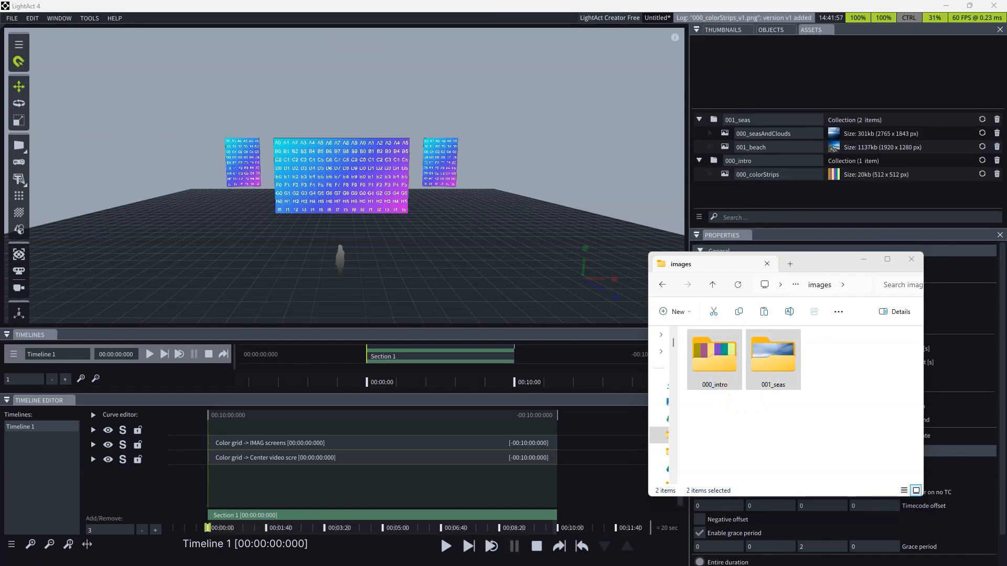
left_click(741, 61)
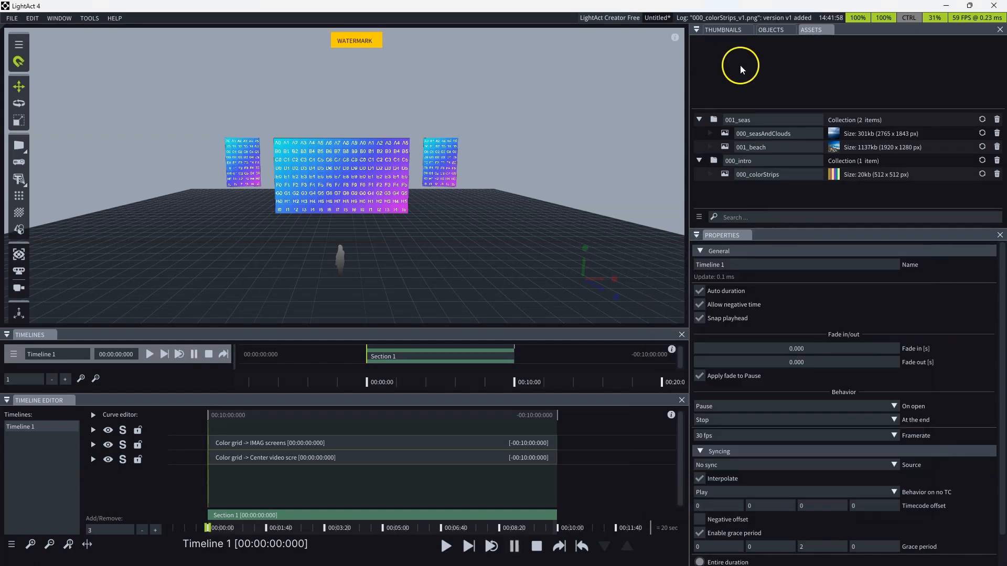
Step: Widen the assets area to show the version choices and switch the 000_colorStrips image to version v0
left_click(766, 183)
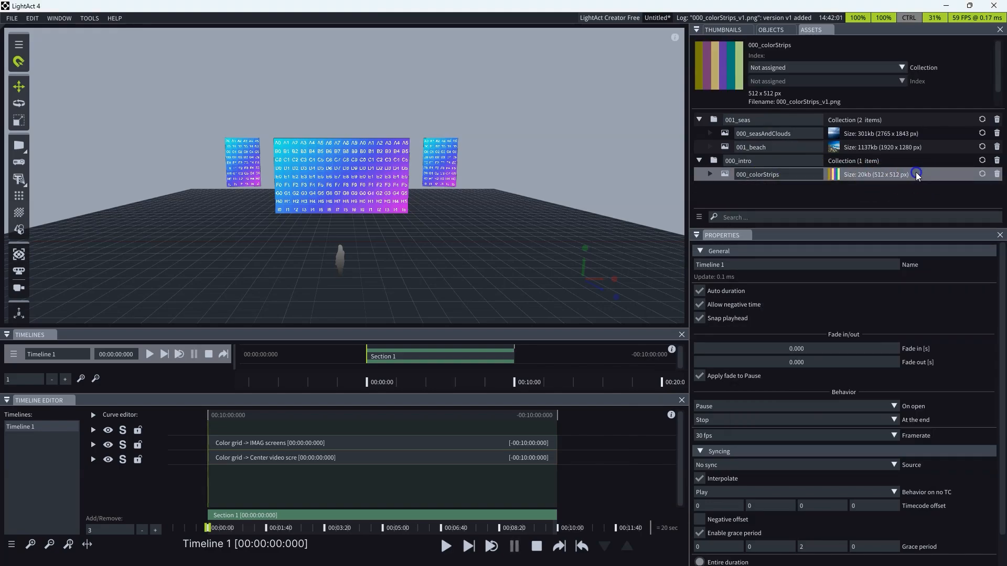
left_click_drag(689, 172, 501, 173)
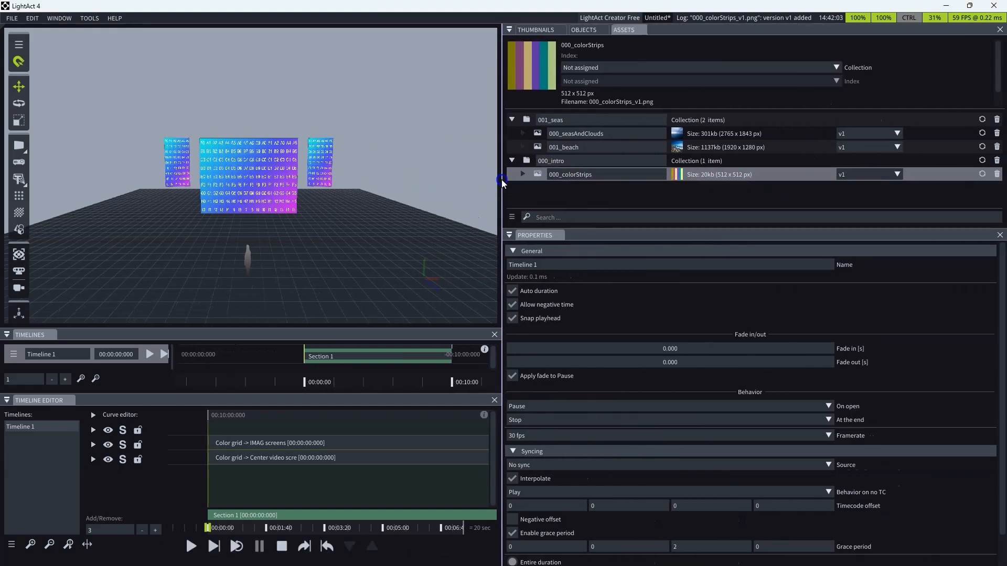
left_click(880, 174)
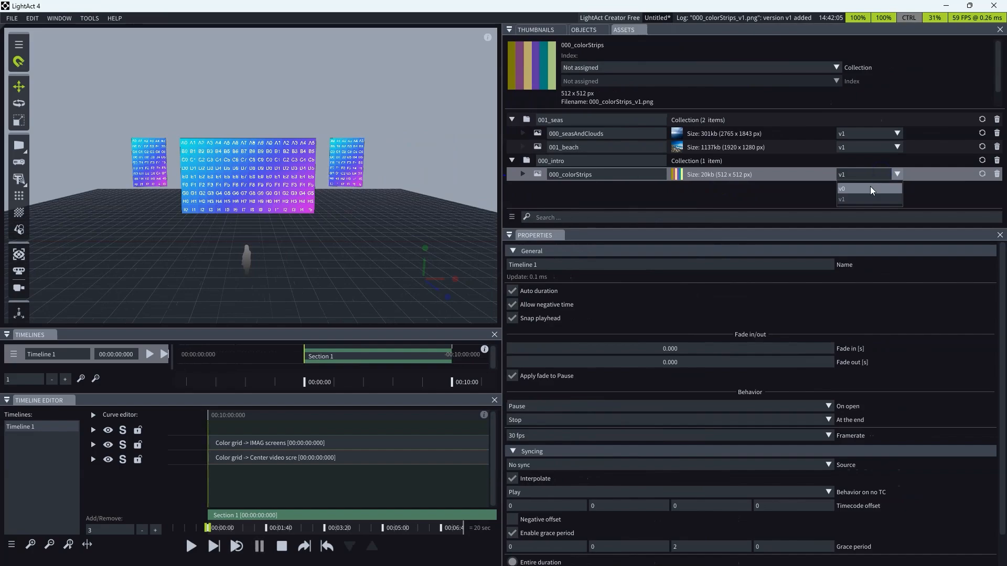
left_click(871, 187)
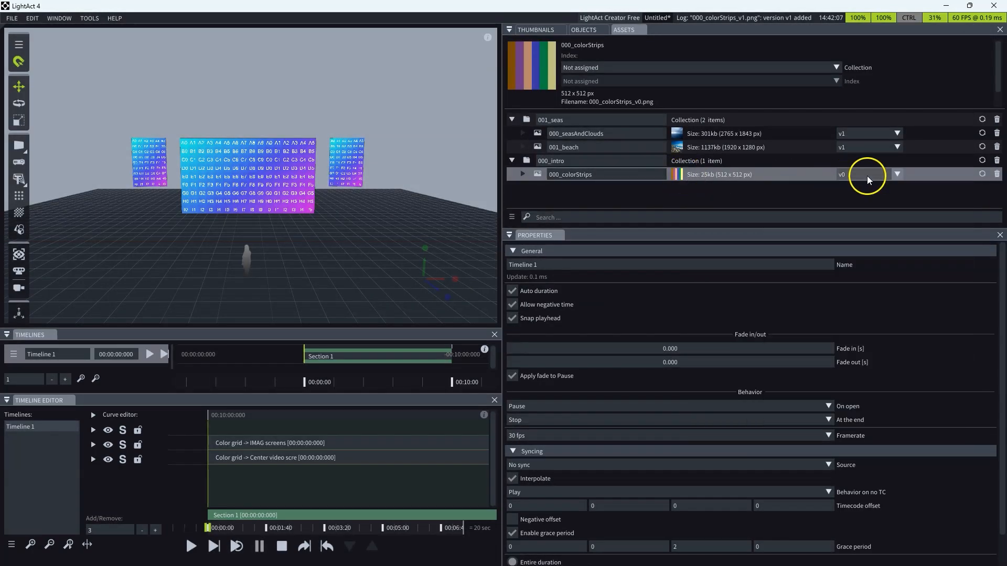
Step: Set the 000_colorStrips image back to version v1 and make the assets area narrower
left_click(867, 175)
left_click(866, 198)
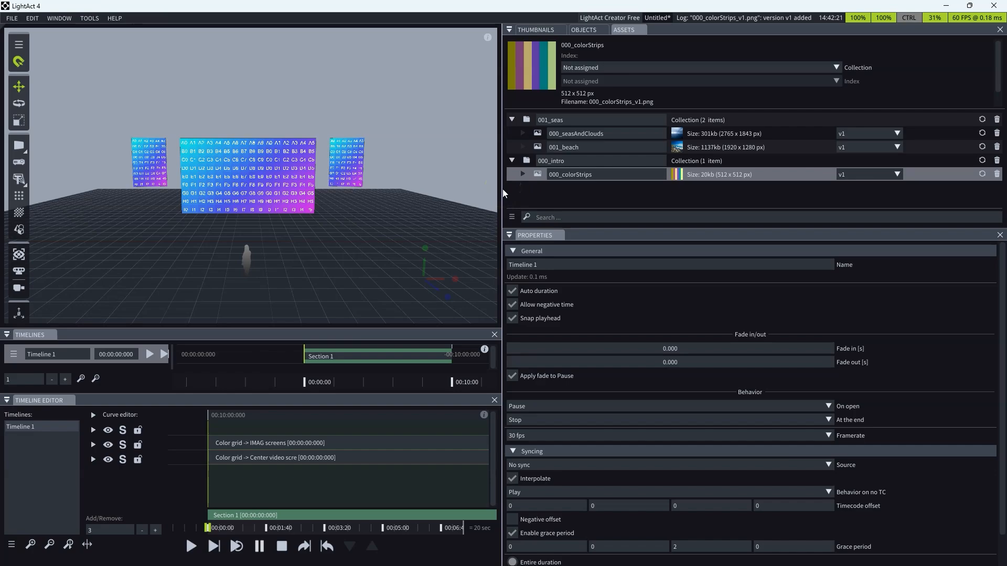
left_click_drag(503, 189, 653, 196)
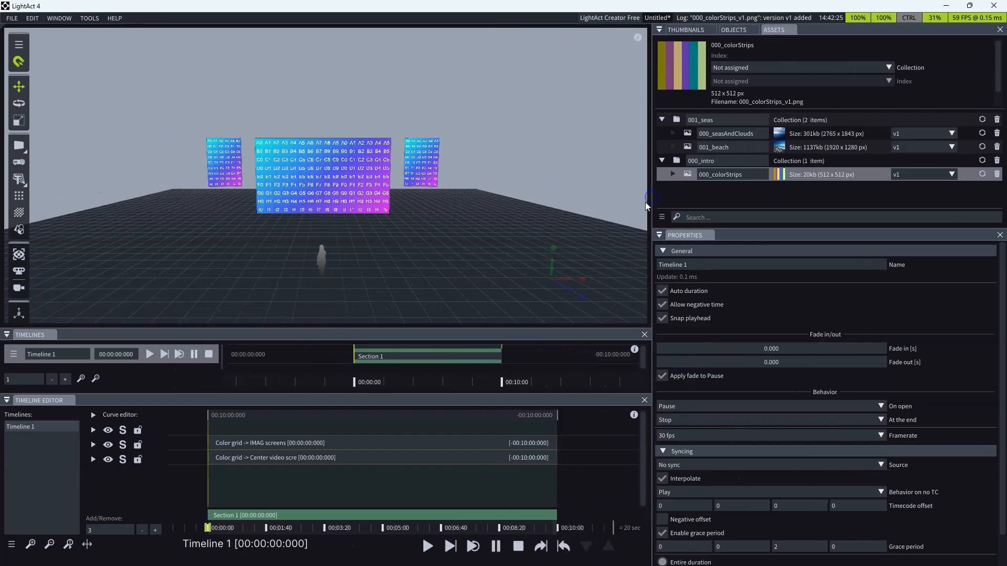
Step: Open the Index manager, set its collection type to Image, and widen its window
left_click(65, 19)
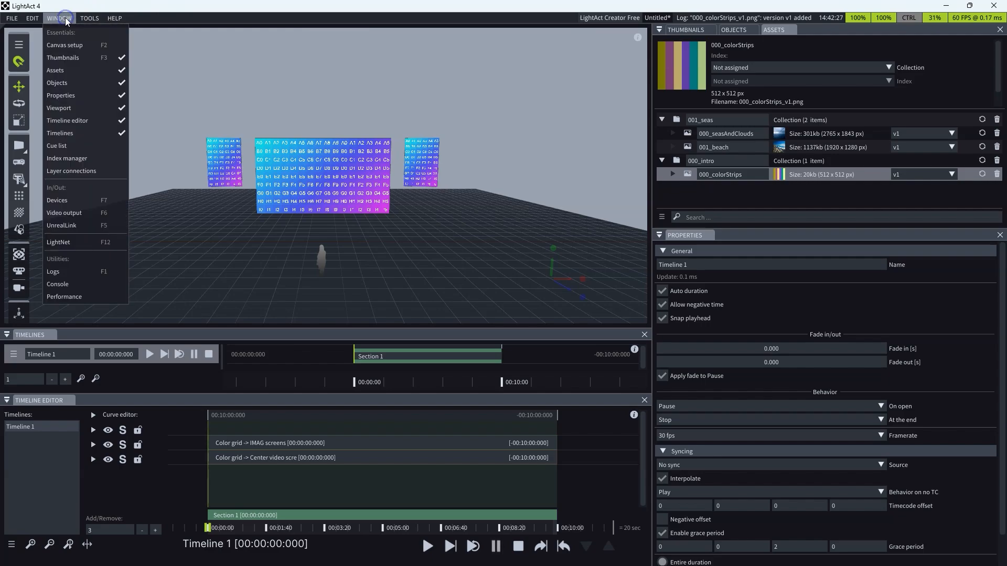
left_click(90, 163)
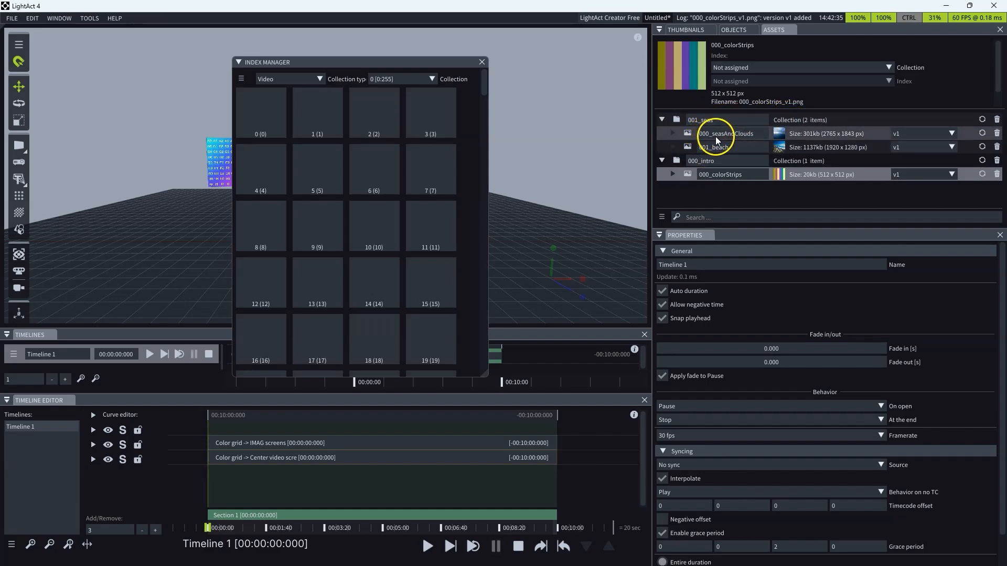
left_click(320, 76)
left_click(296, 101)
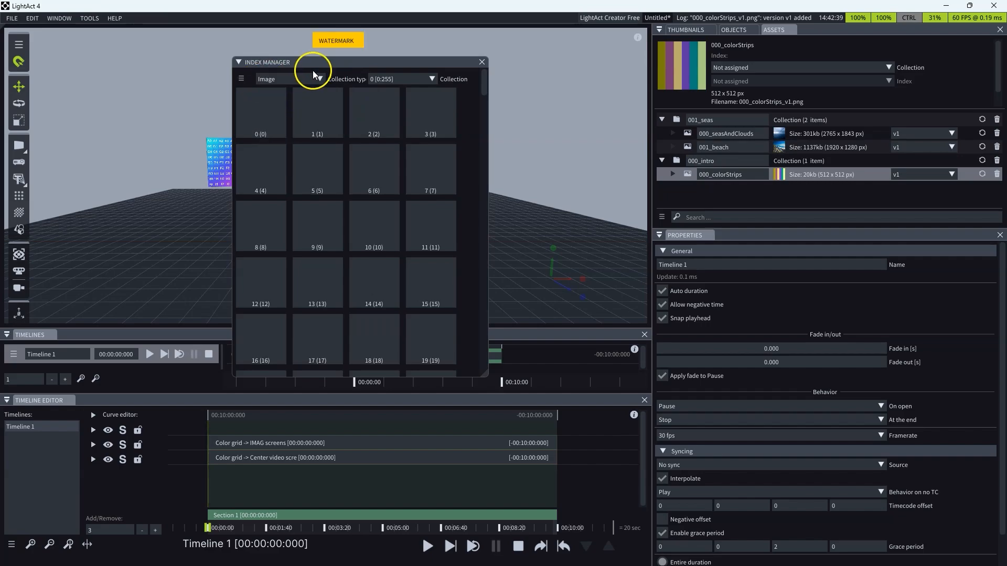
left_click_drag(482, 375, 621, 379)
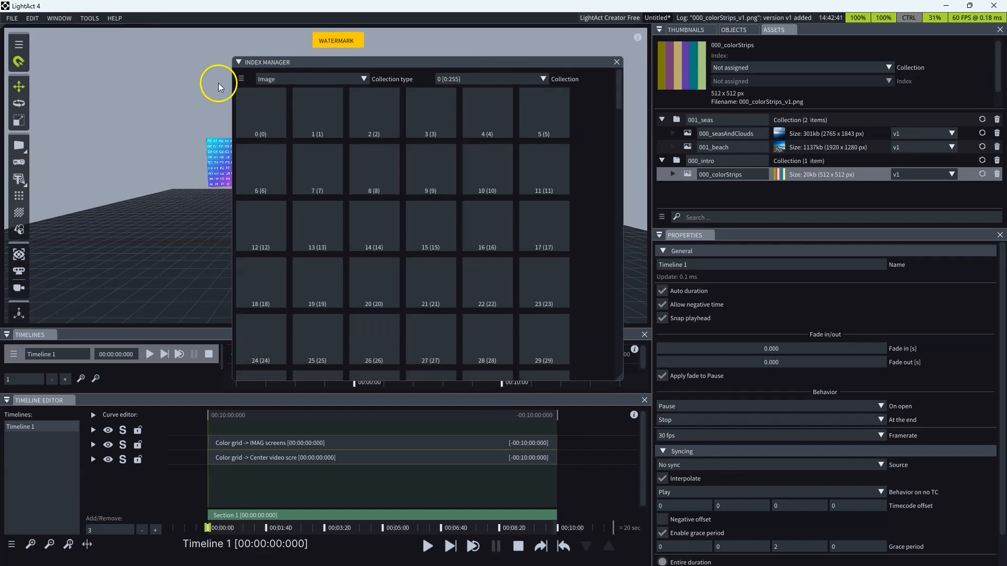
Step: Assign collections and indexes to all imported images from the Index manager's options, and display collection 1 [256:511]
left_click(242, 79)
left_click(253, 88)
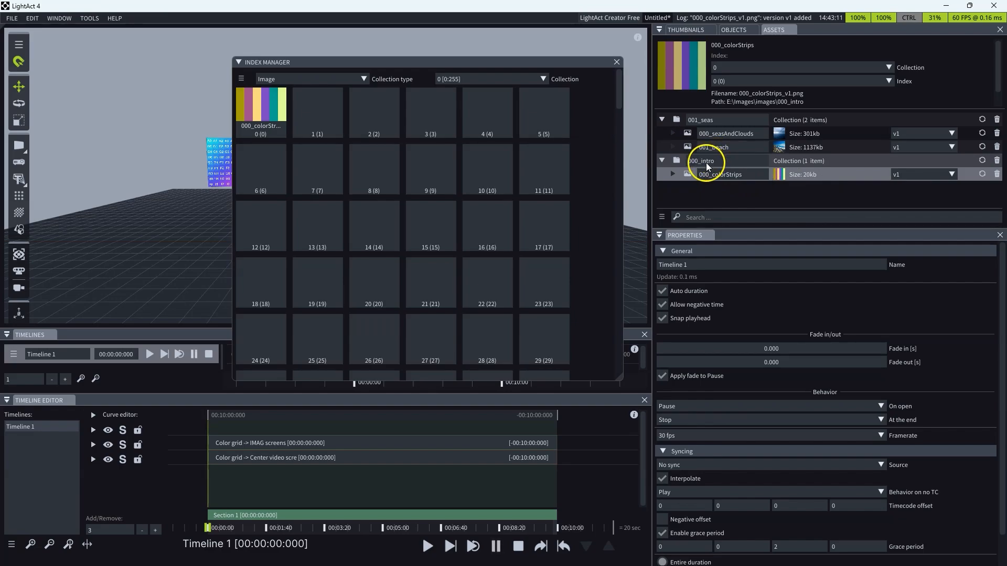
left_click(542, 80)
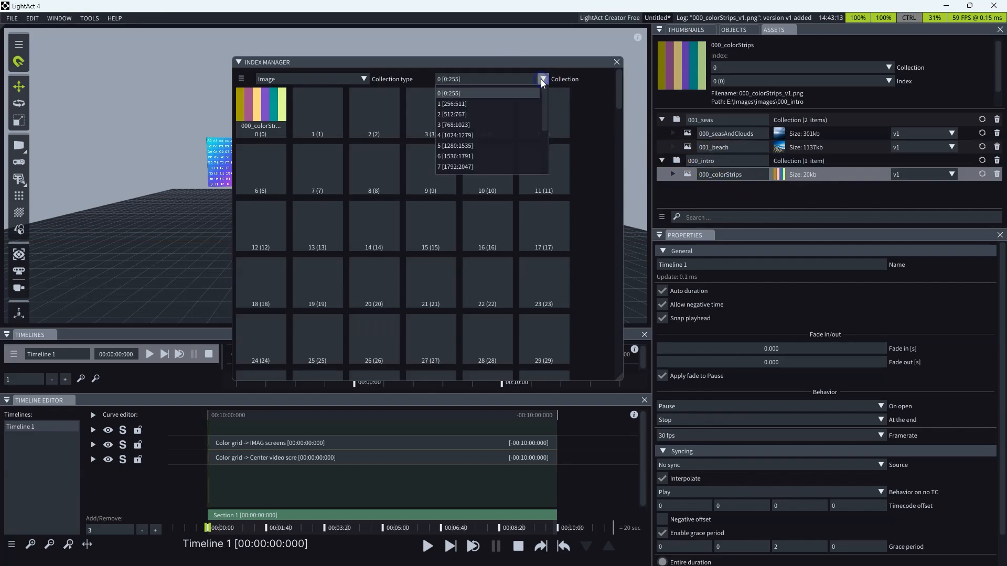
left_click(457, 104)
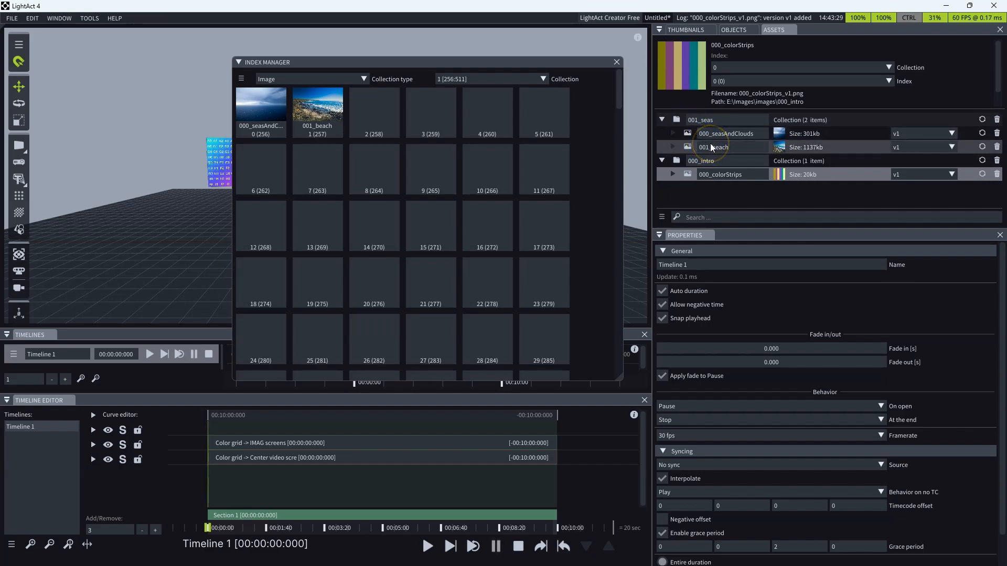
left_click(319, 404)
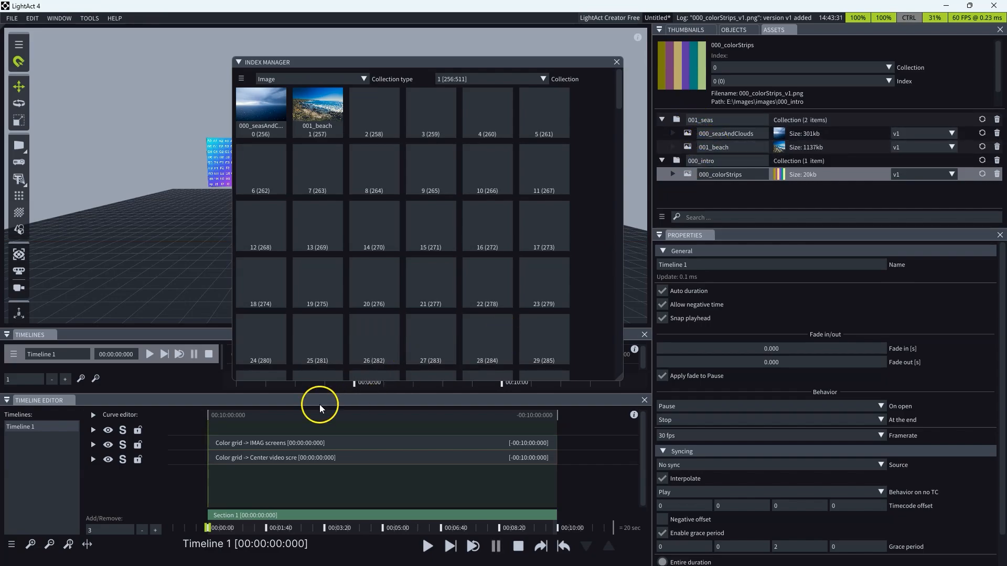
Step: Add an Image layer on the empty top track at the start of Timeline 1 and look at the other addable layer types
left_click(203, 428)
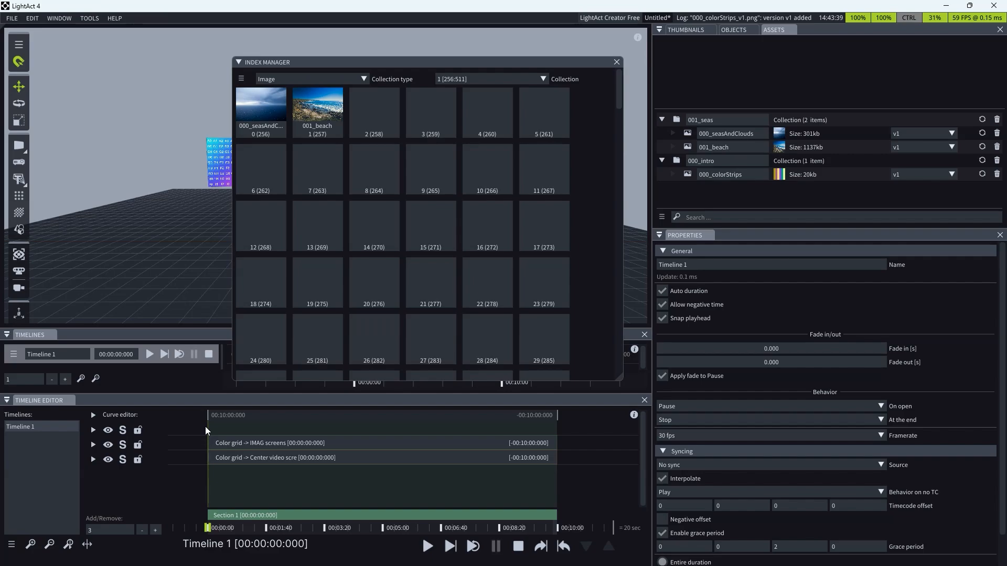
double_click(206, 426)
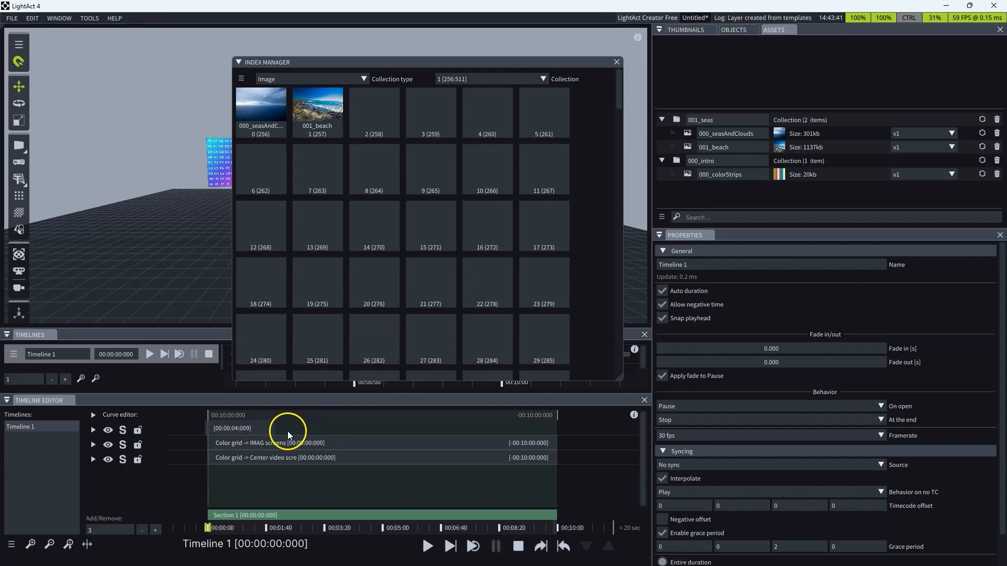
scroll(219, 430, "up", 3)
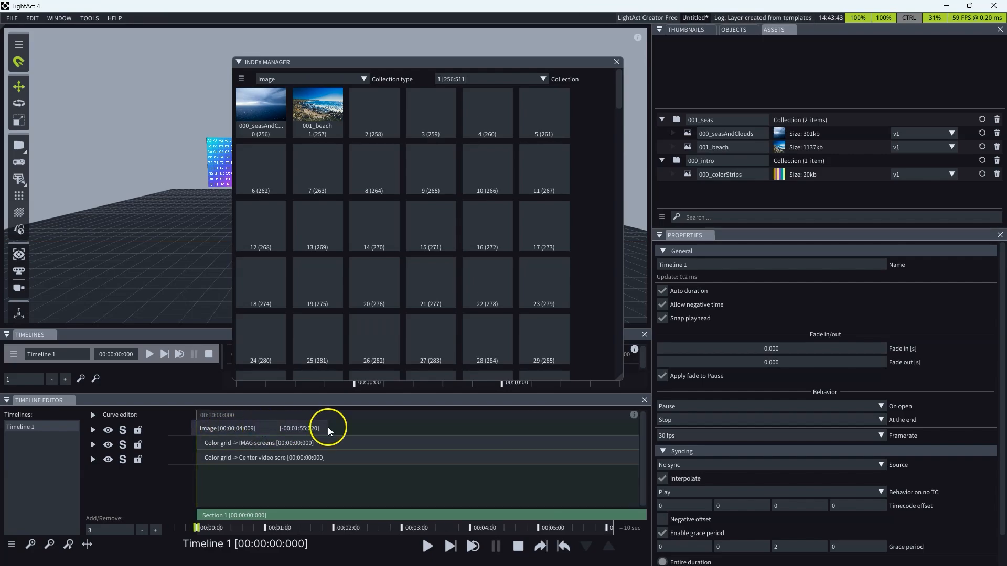
left_click(266, 428)
right_click(348, 427)
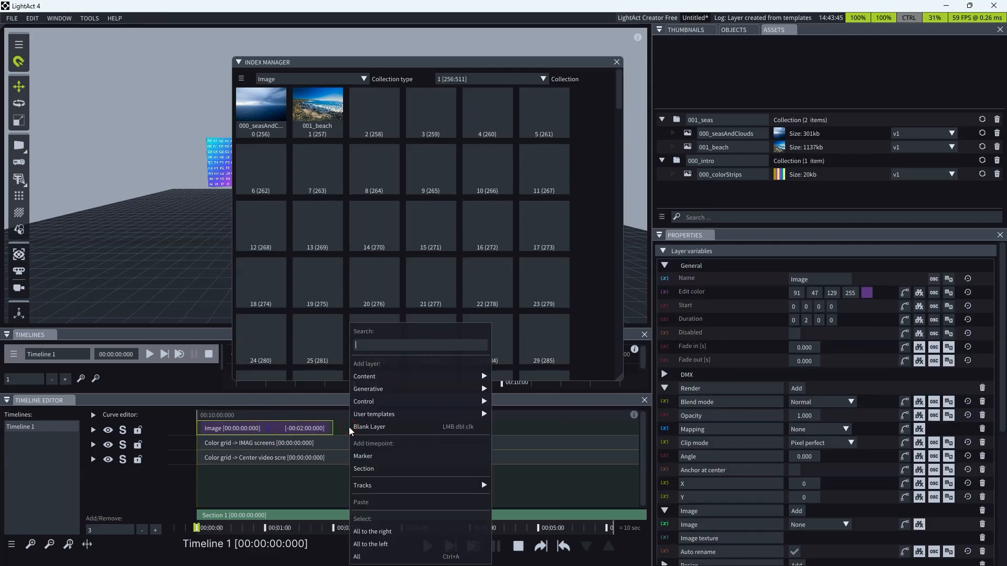
mouse_move(388, 383)
left_click(560, 433)
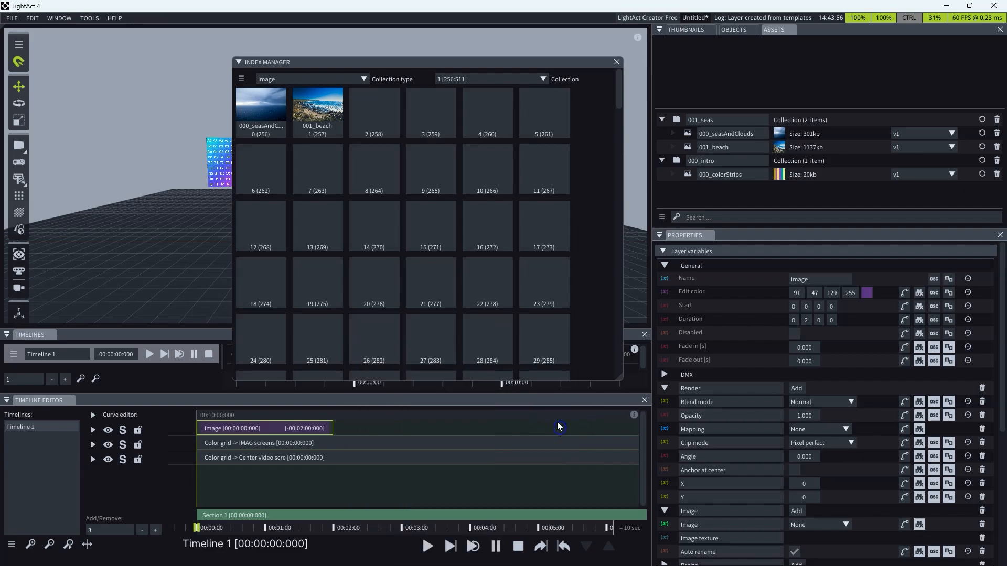
Step: Review the Image layer's Mapping and Image variables and the option to control them by DMX
left_click(234, 426)
left_click(741, 434)
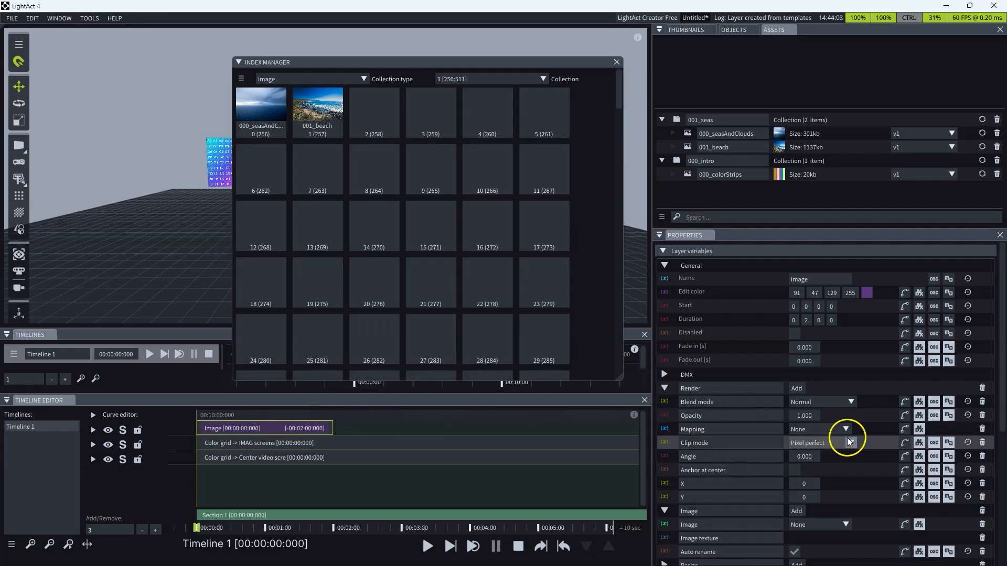
left_click(817, 525)
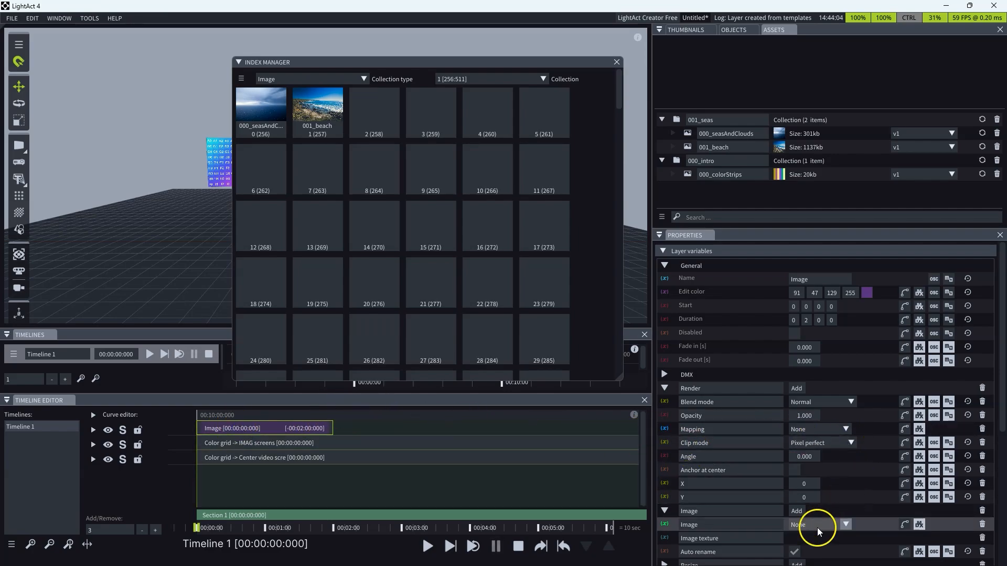
left_click(931, 521)
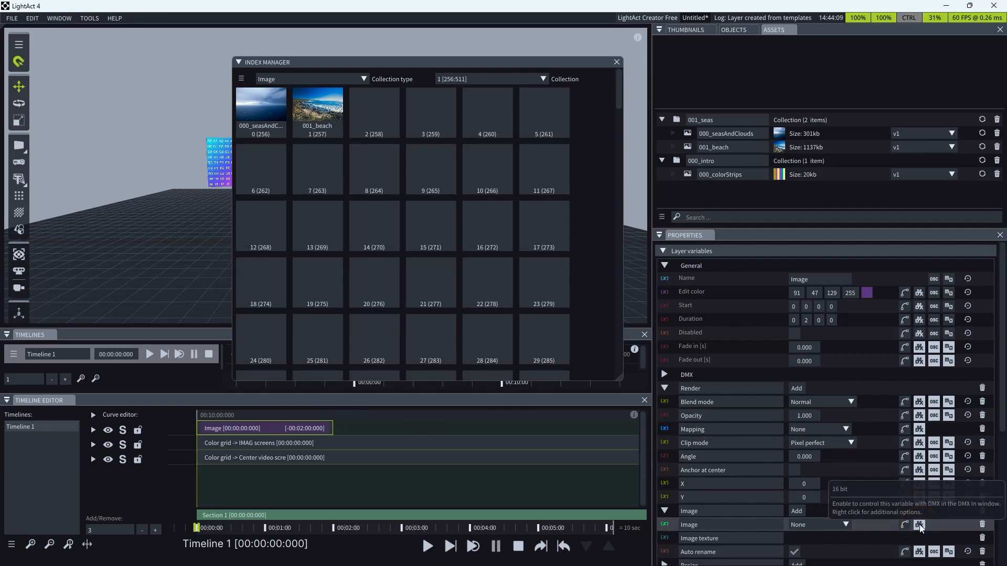
Step: Open the DMX In window and patch the Image layer to universe 1, starting at channel 1
left_click(58, 17)
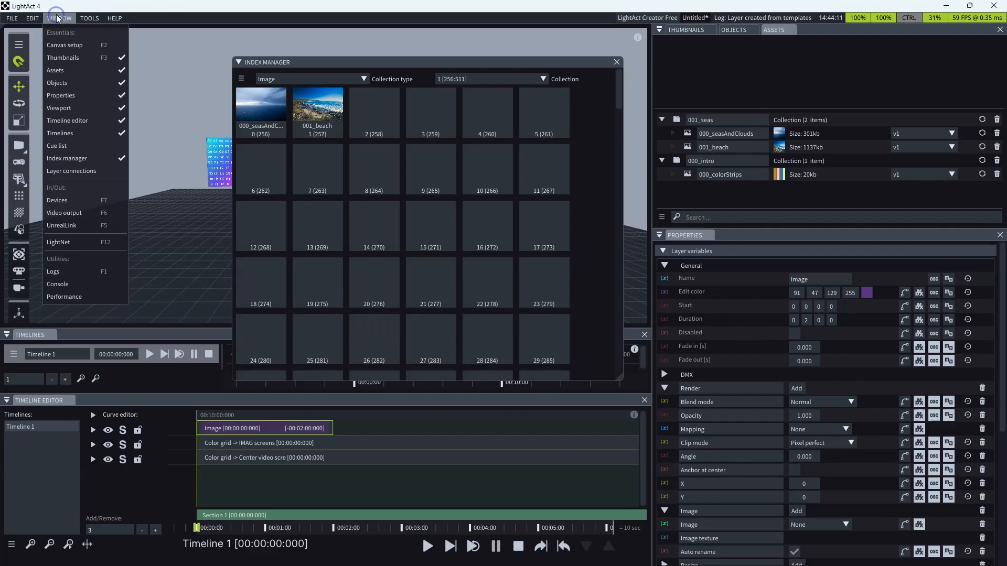
left_click(90, 18)
left_click(109, 111)
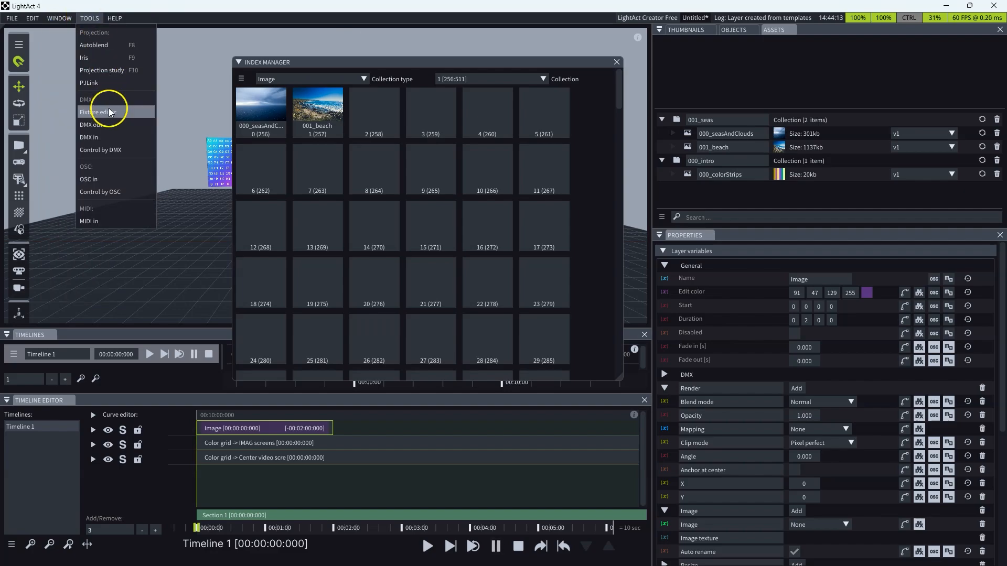
left_click(86, 137)
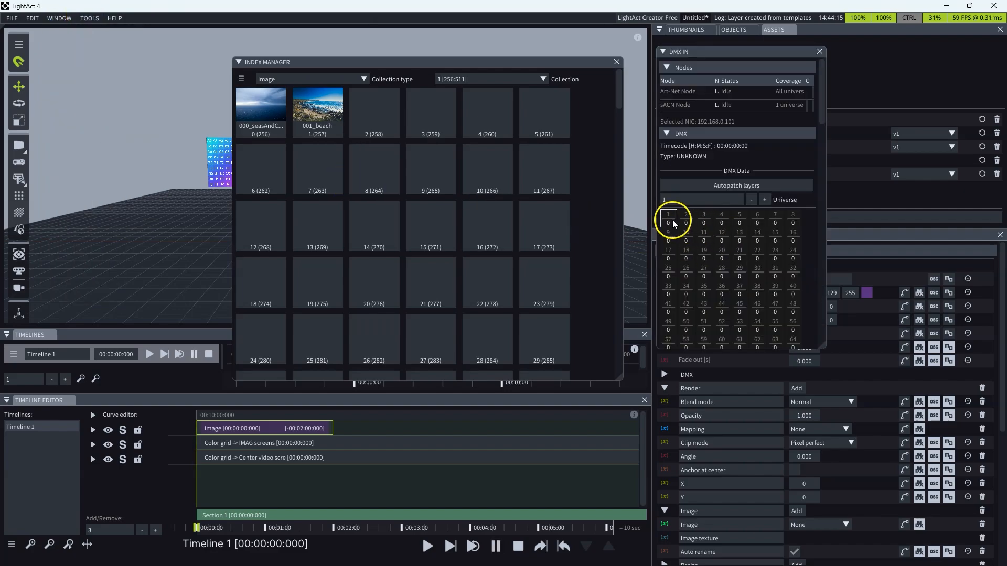
left_click_drag(673, 219, 215, 425)
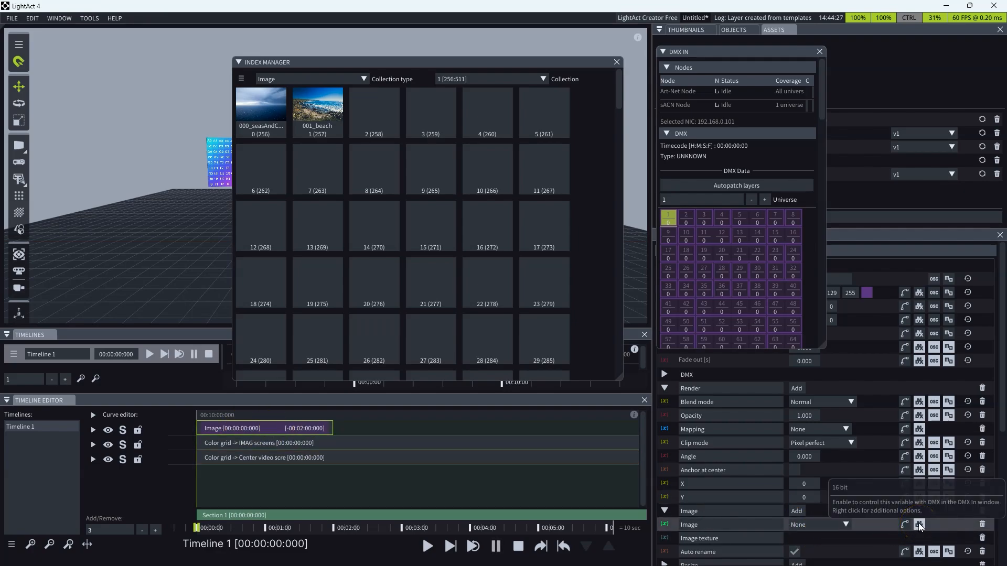
left_click(747, 216)
left_click_drag(746, 216, 738, 218)
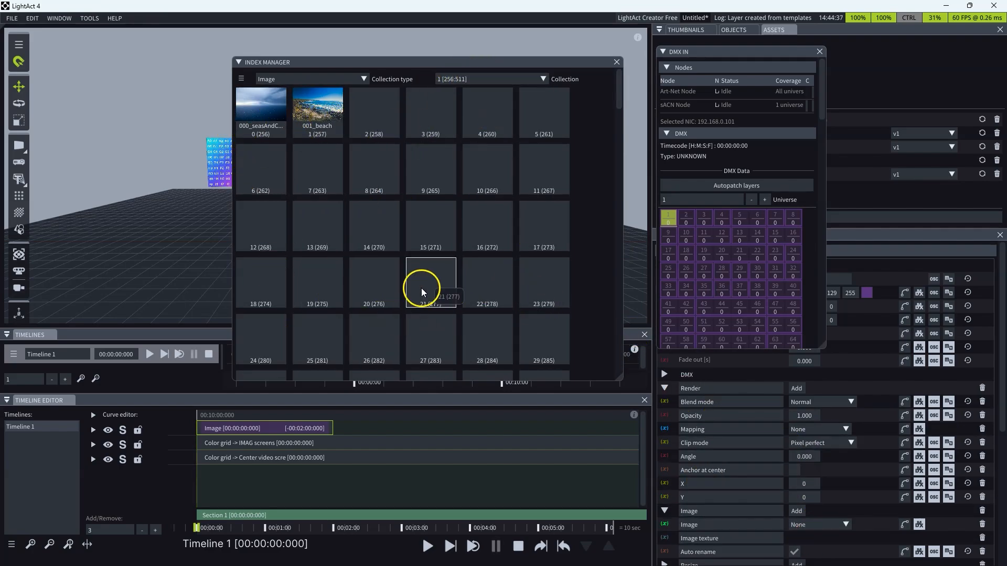
Step: View the Mapping indexes of collection 0 [0:255] in the Index manager and close its window
scroll(420, 288, "down", 8)
scroll(421, 265, "up", 8)
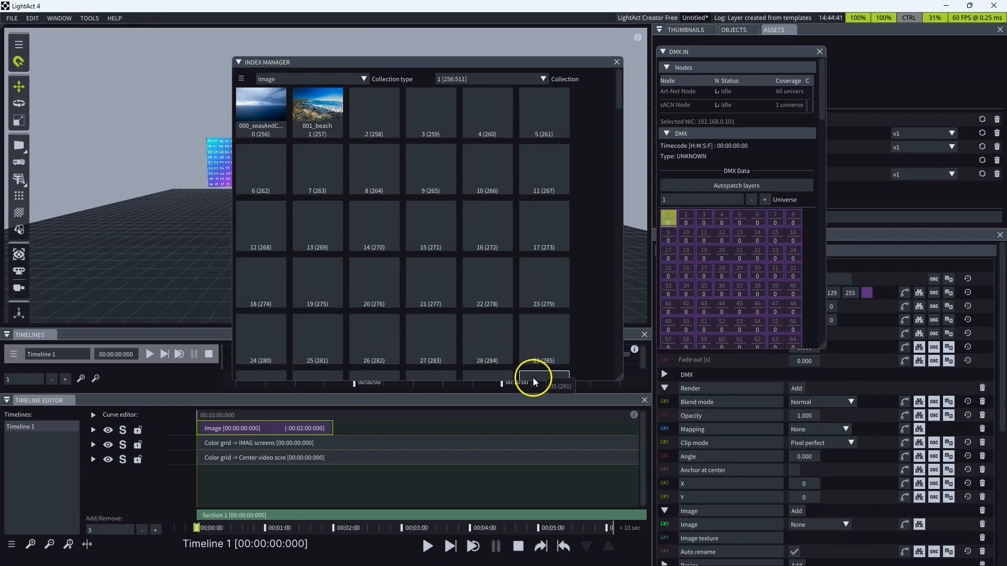
left_click(427, 230)
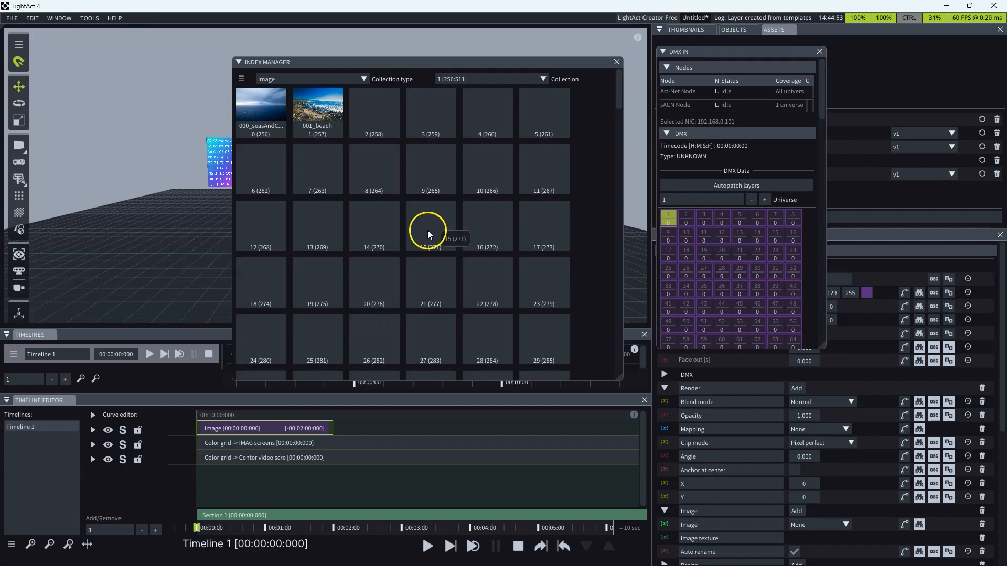
left_click(312, 341)
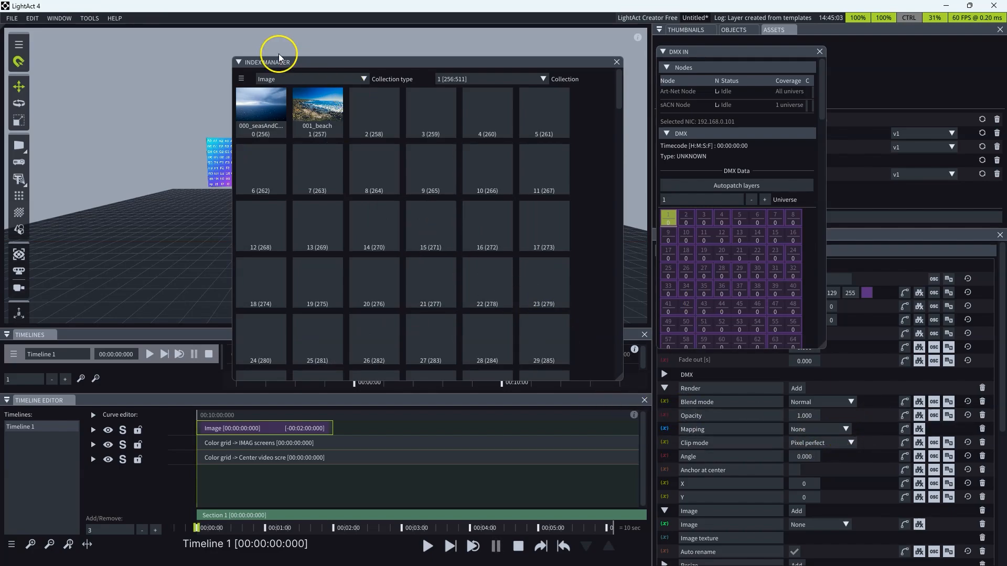
left_click(326, 80)
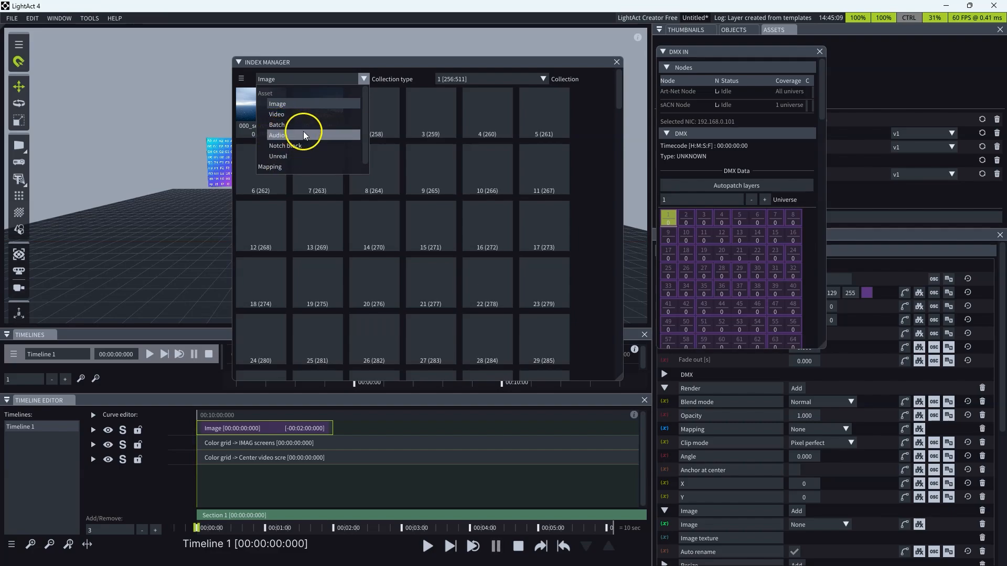
scroll(303, 132, "down", 1)
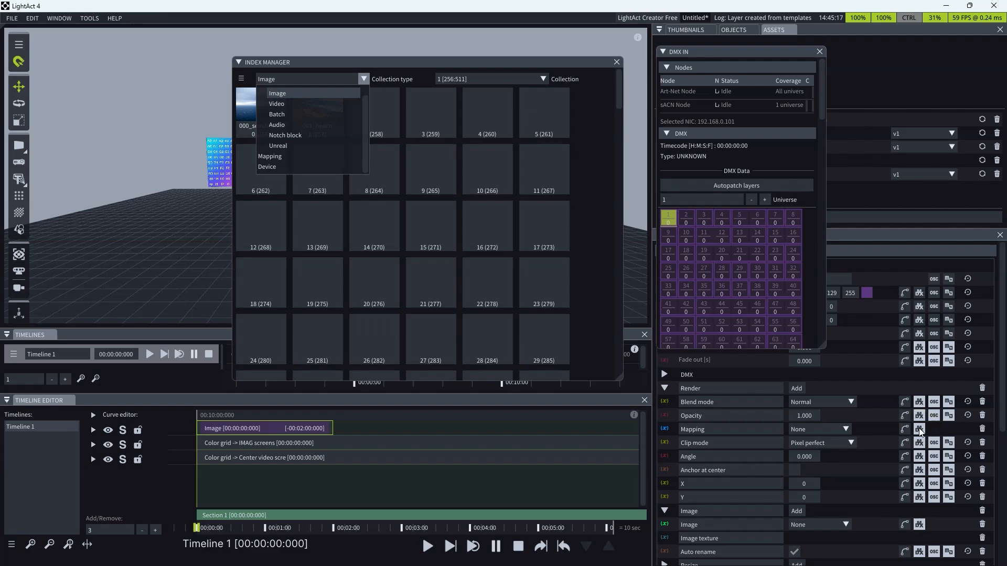
left_click(292, 157)
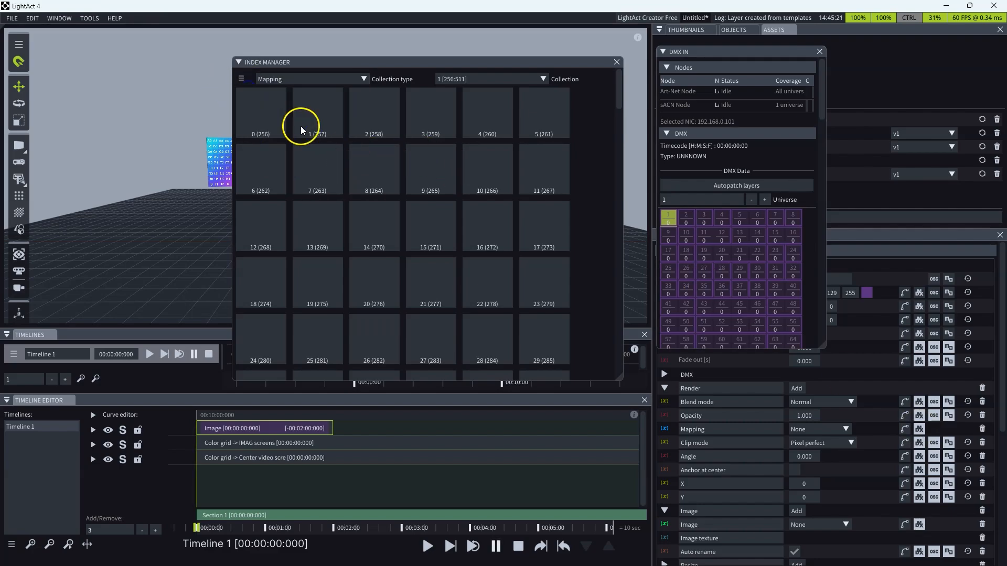
left_click(476, 82)
left_click(476, 90)
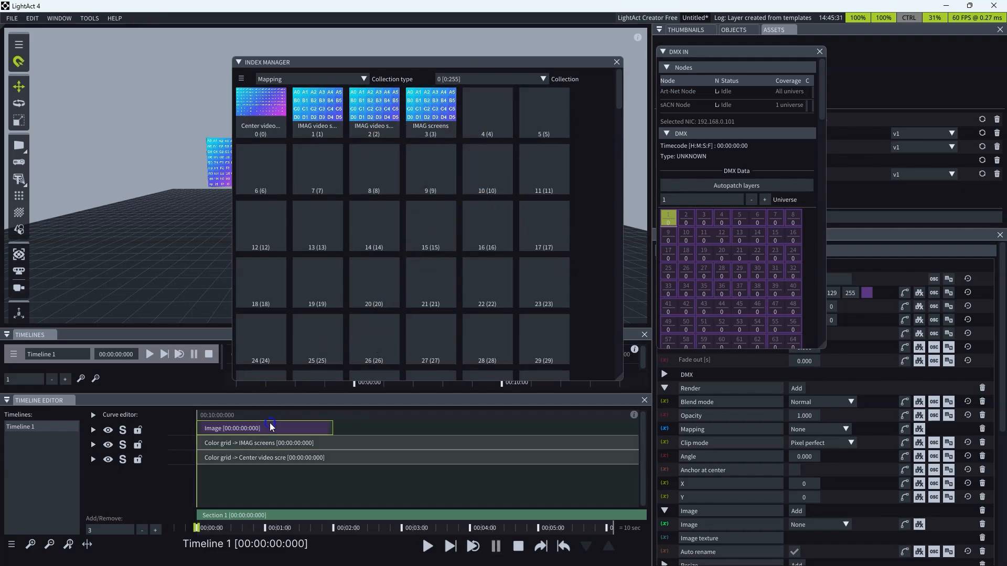
left_click(241, 430)
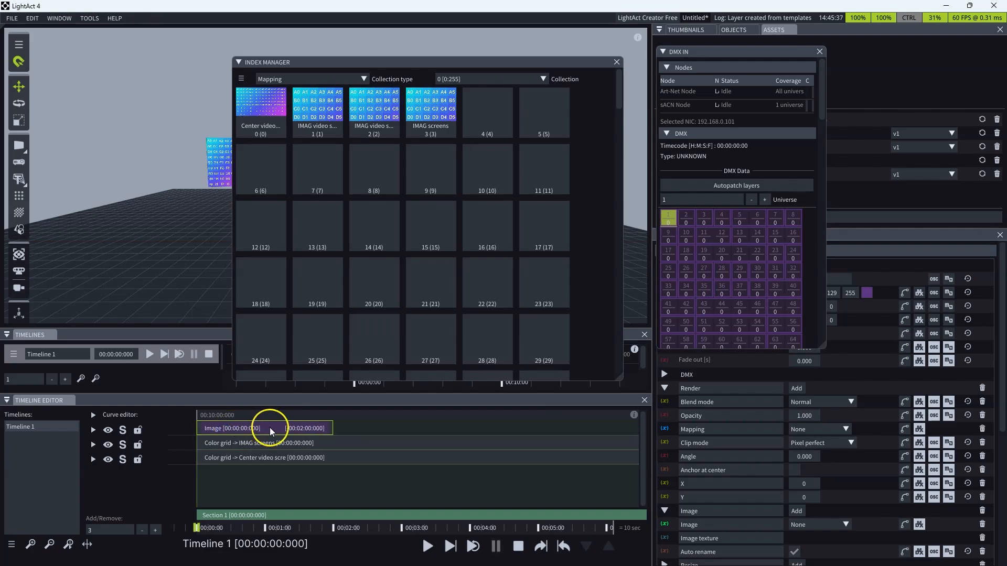
left_click(617, 62)
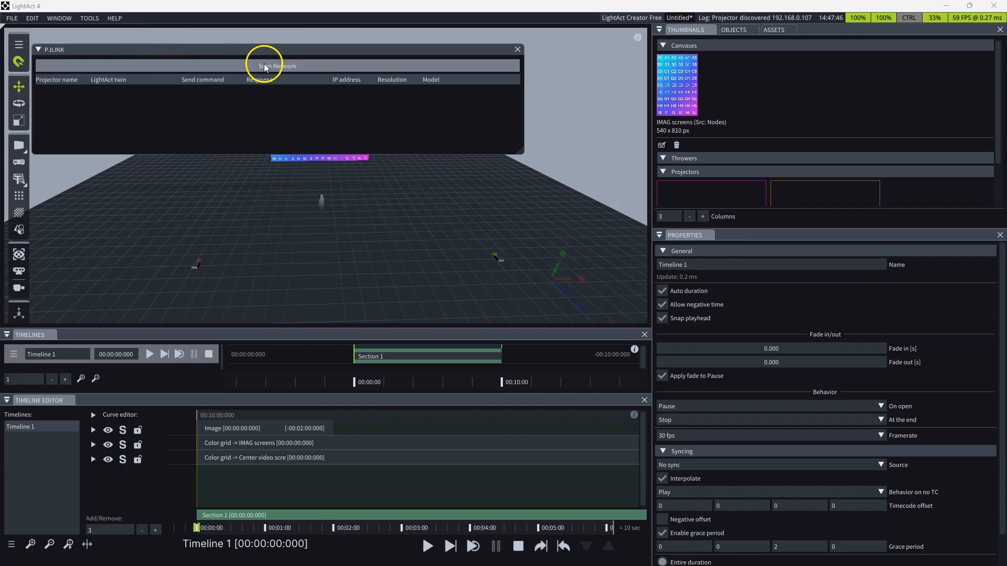
Step: Scan the network for projectors with the PJLink tool
left_click(87, 19)
mouse_move(115, 17)
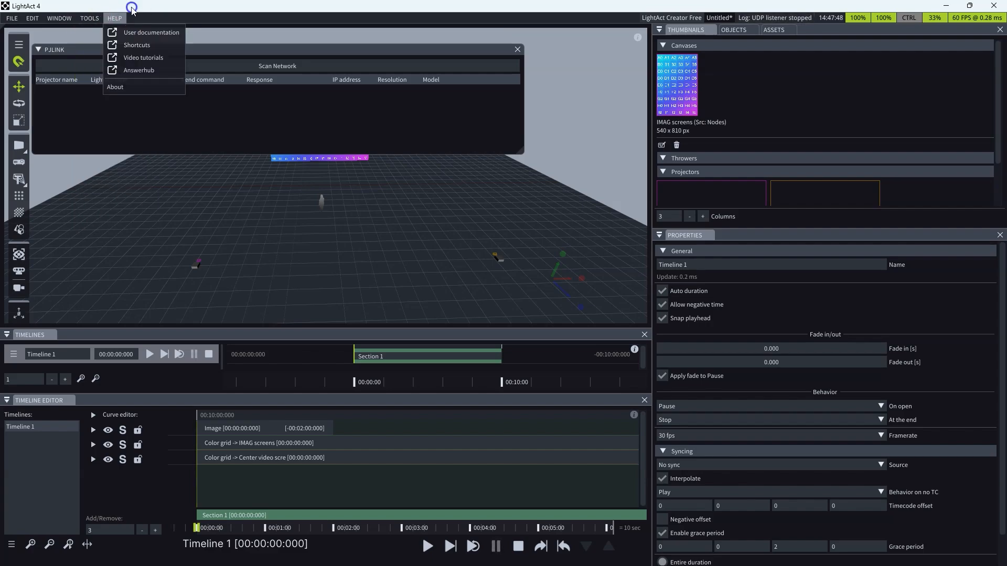
left_click(326, 68)
left_click(329, 62)
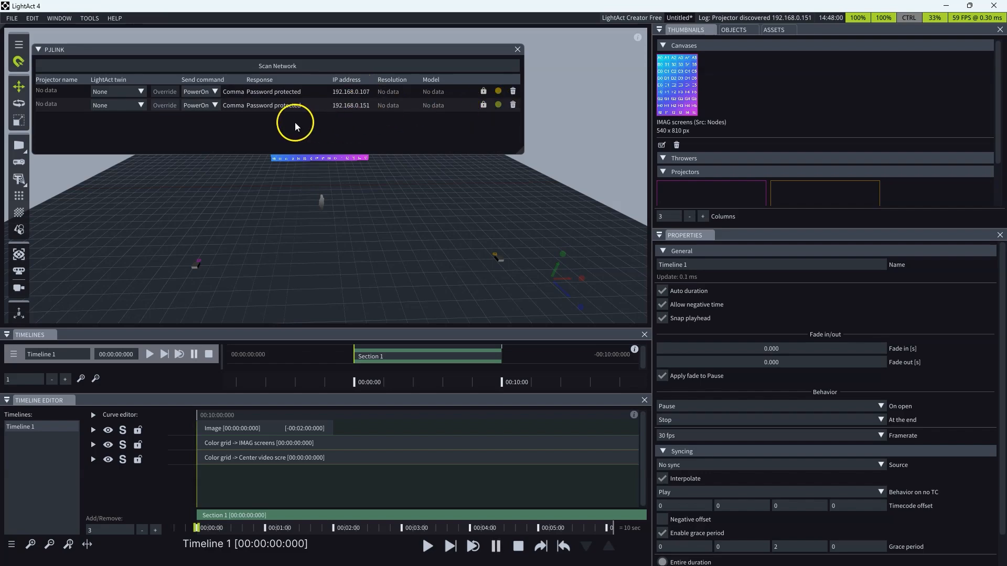
Step: Set the second projector's command to PowerOff and back to PowerOn, with the PJLink window maximized
left_click(215, 105)
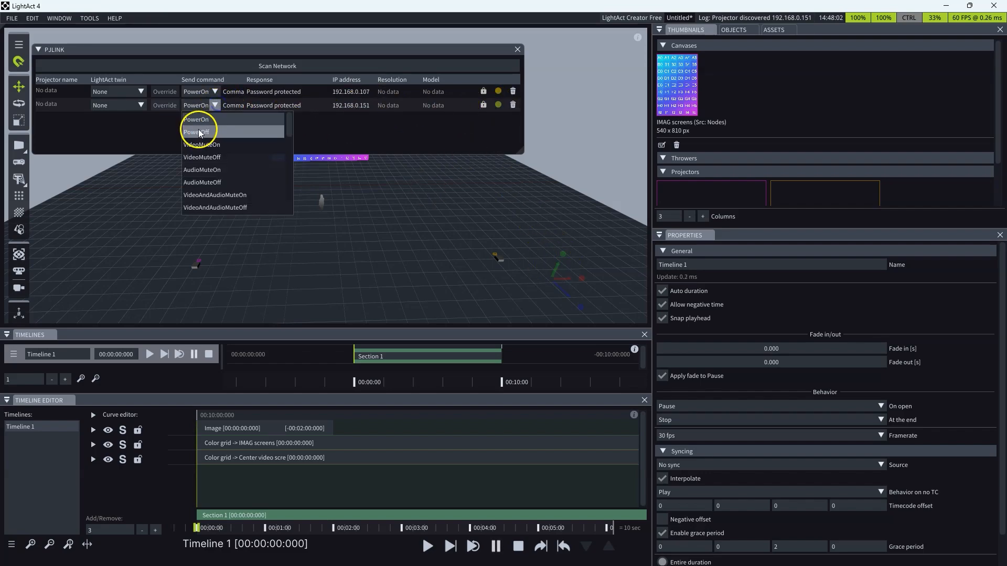
left_click(206, 123)
double_click(495, 49)
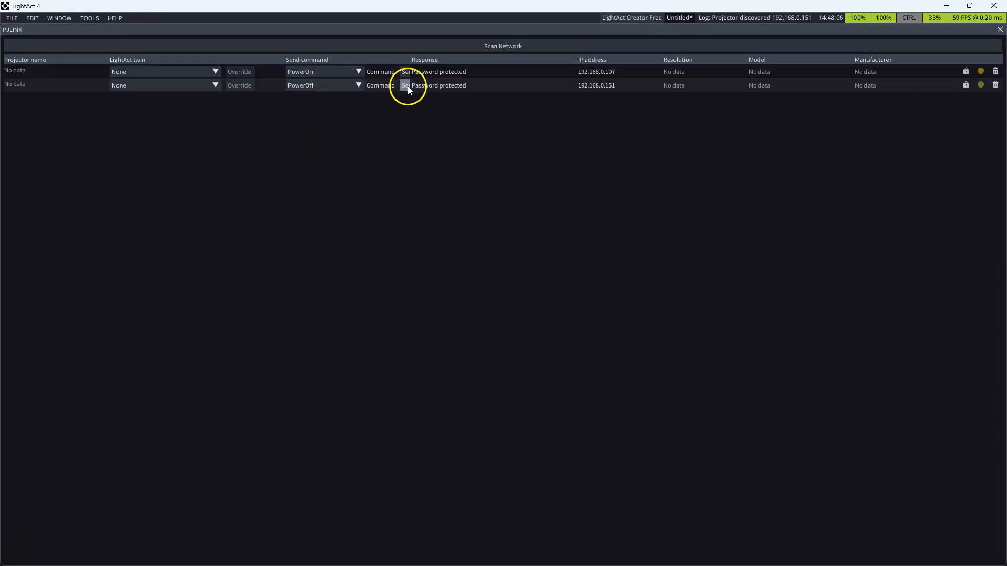
left_click(357, 85)
left_click(319, 99)
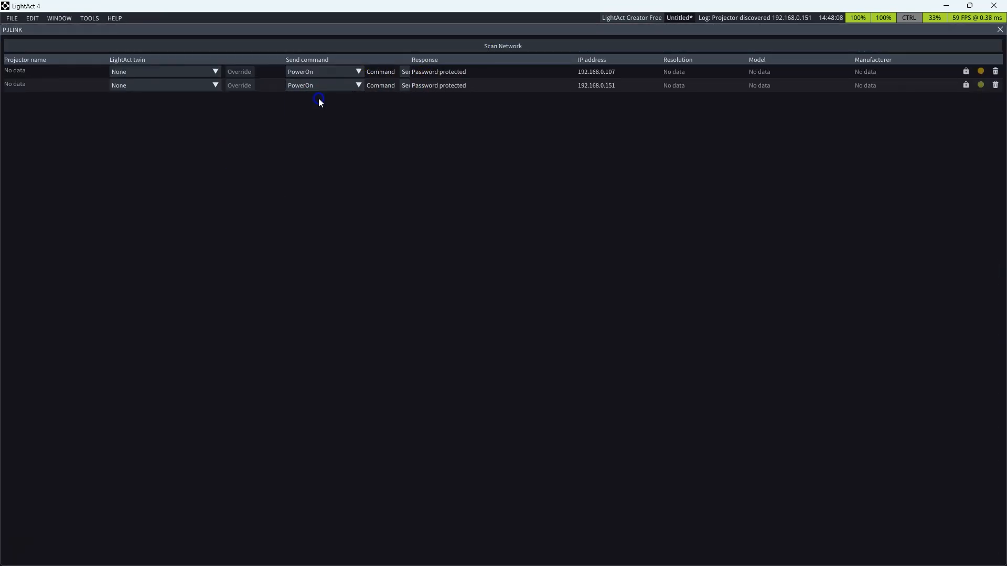
left_click(334, 73)
left_click(590, 141)
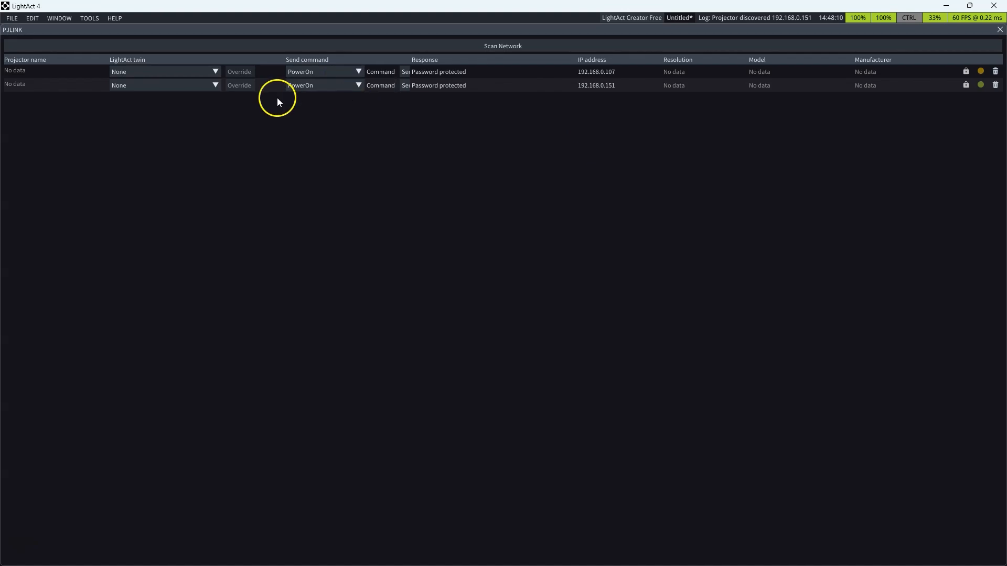
Step: Assign Projector 0 as the first discovered projector's LightAct twin and shrink the PJLink window to uncover the viewport
left_click(188, 72)
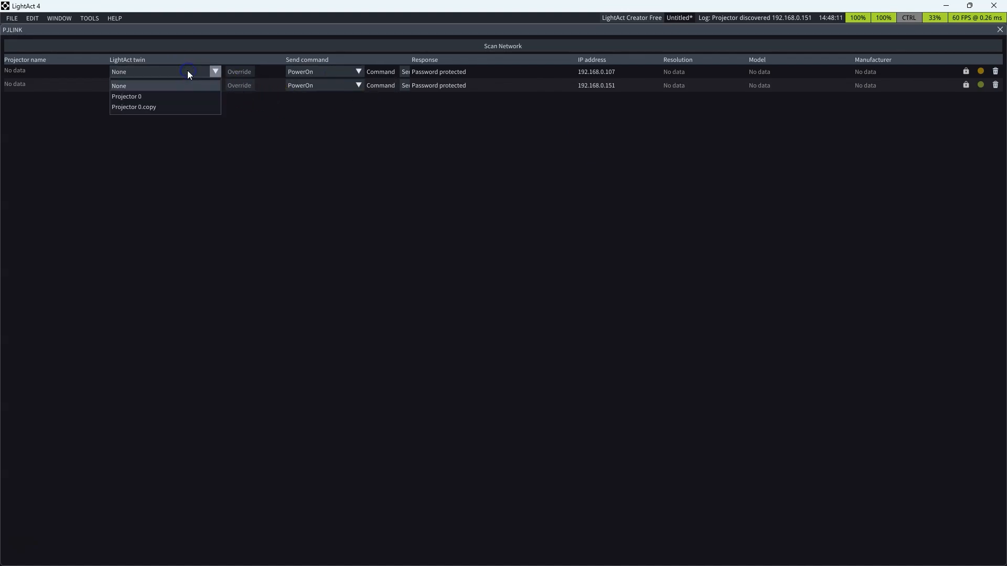
left_click(152, 95)
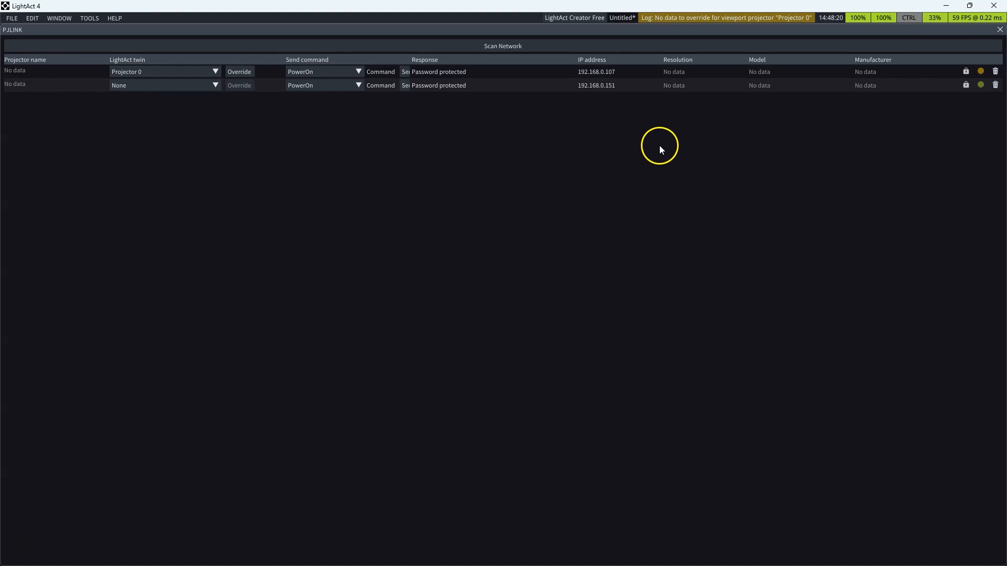
double_click(588, 30)
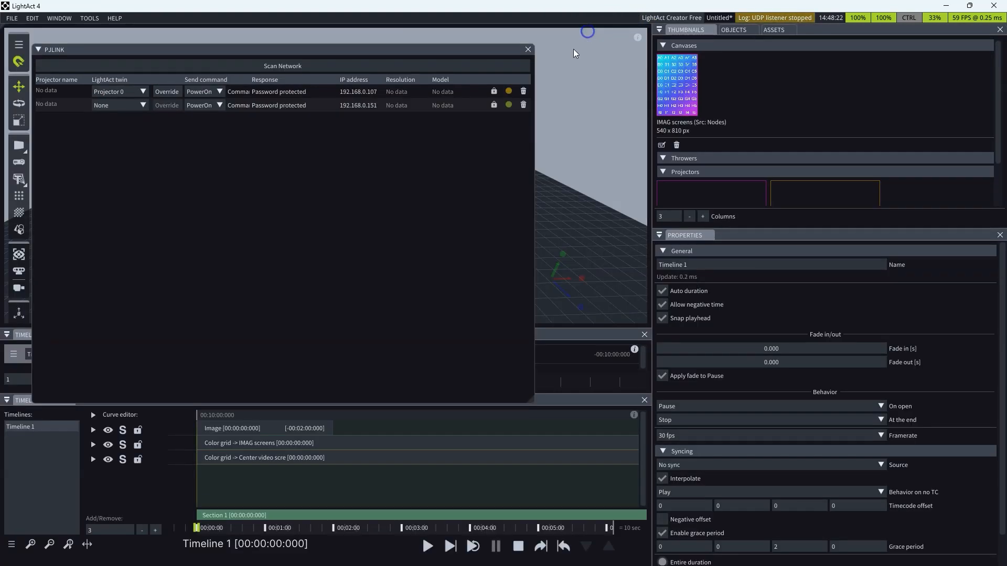
left_click_drag(530, 403, 543, 214)
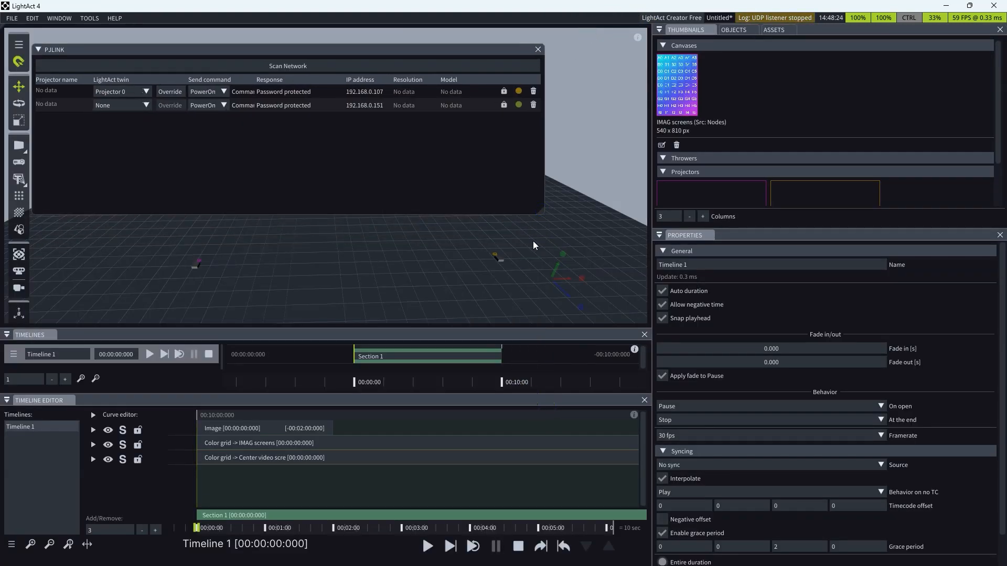
Step: Select the projectors in the viewport to check their properties, clear the selection, and close the PJLink window
left_click(152, 260)
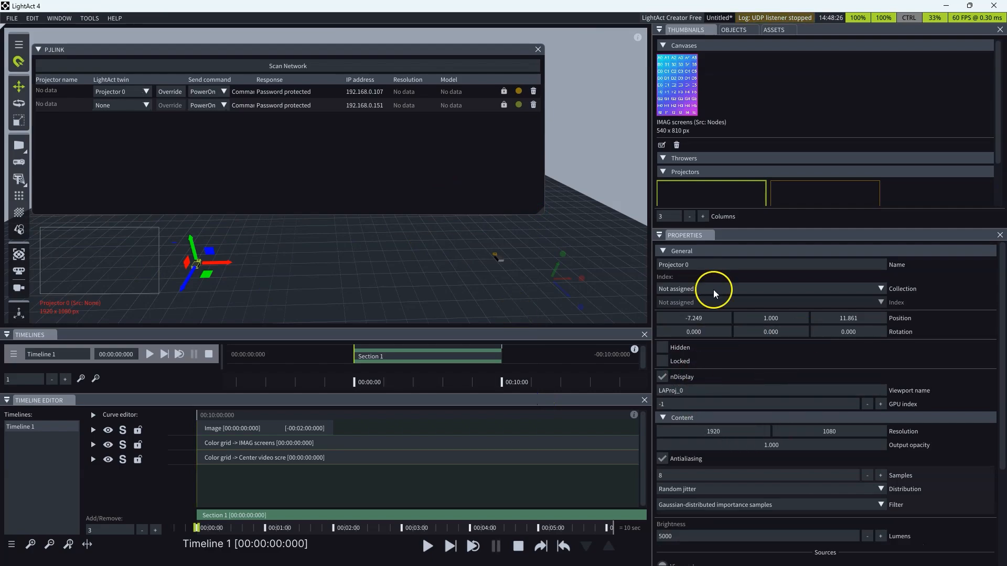
left_click(249, 279)
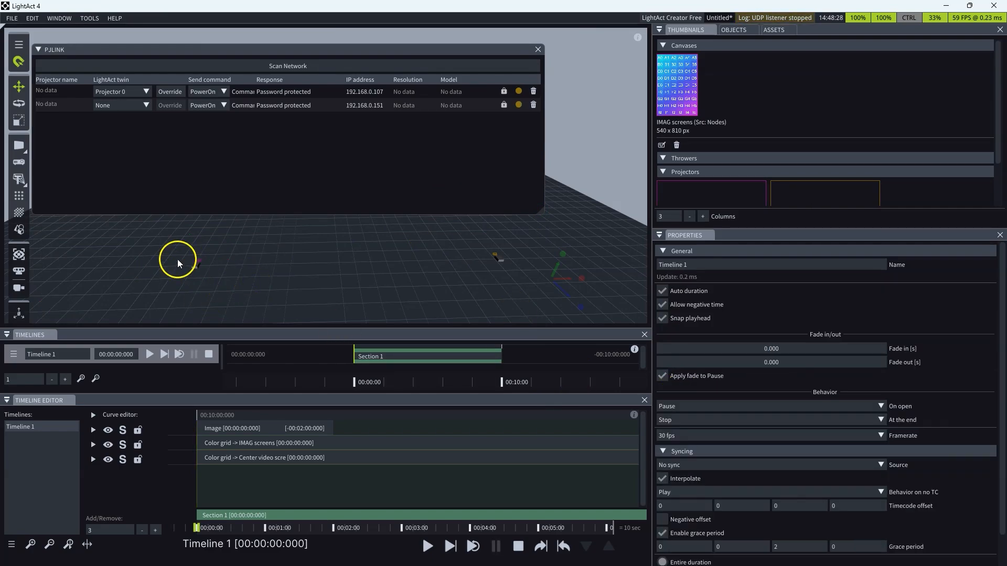
left_click(177, 259)
left_click(330, 285)
left_click_drag(153, 247, 536, 297)
left_click(507, 291)
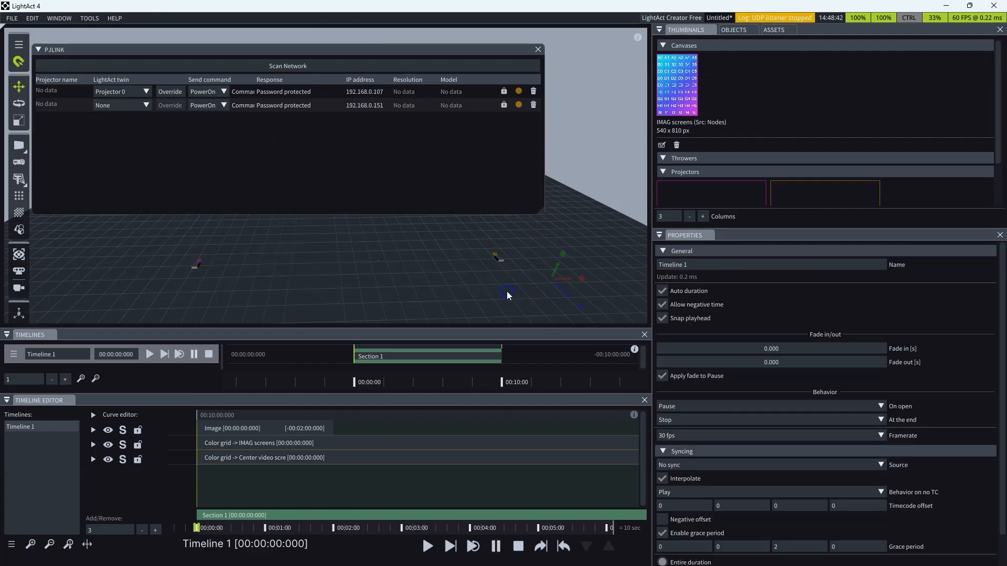
left_click(537, 49)
left_click(483, 267)
right_click_drag(483, 268, 416, 233)
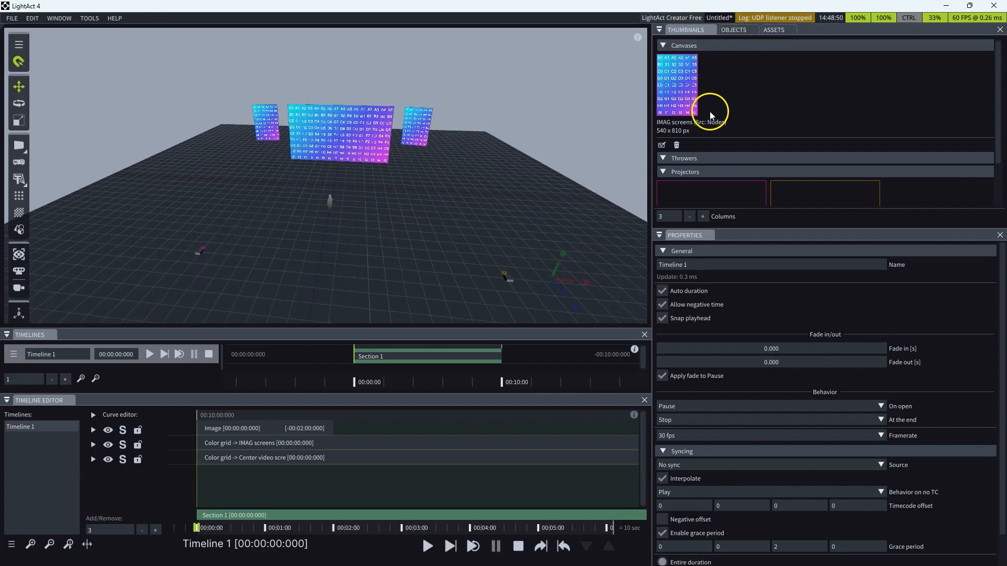
scroll(703, 131, "down", 2)
scroll(307, 212, "up", 2)
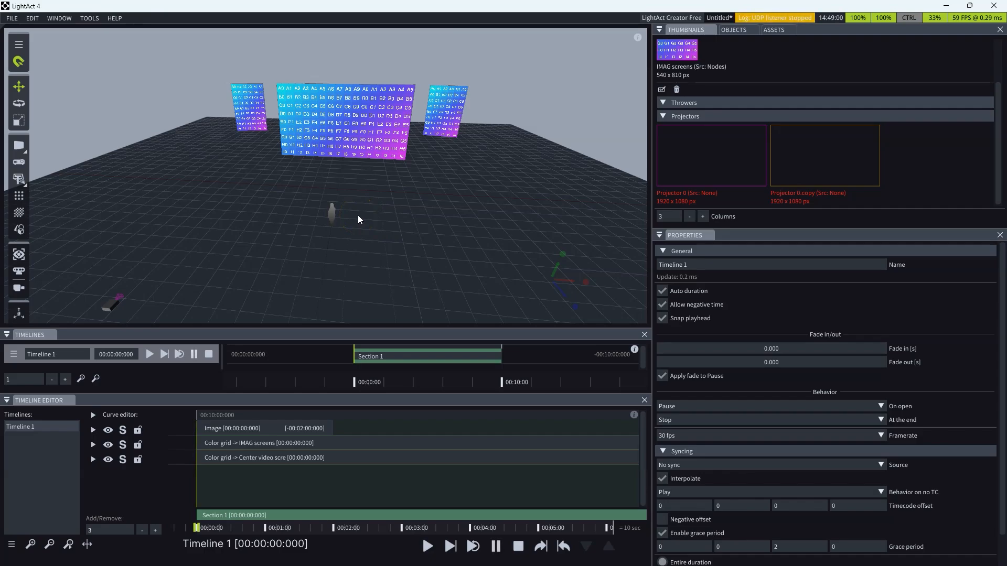
left_click(373, 208)
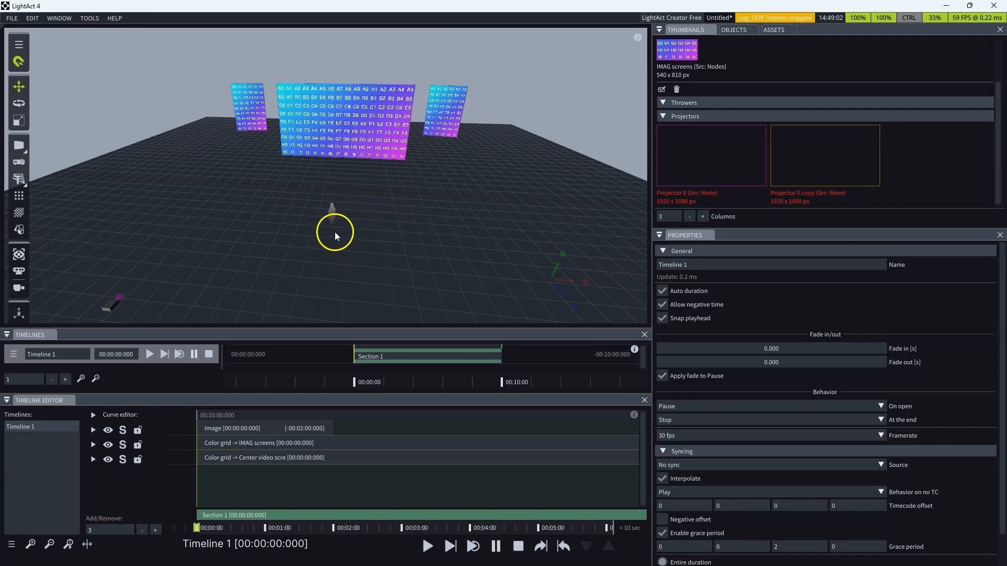